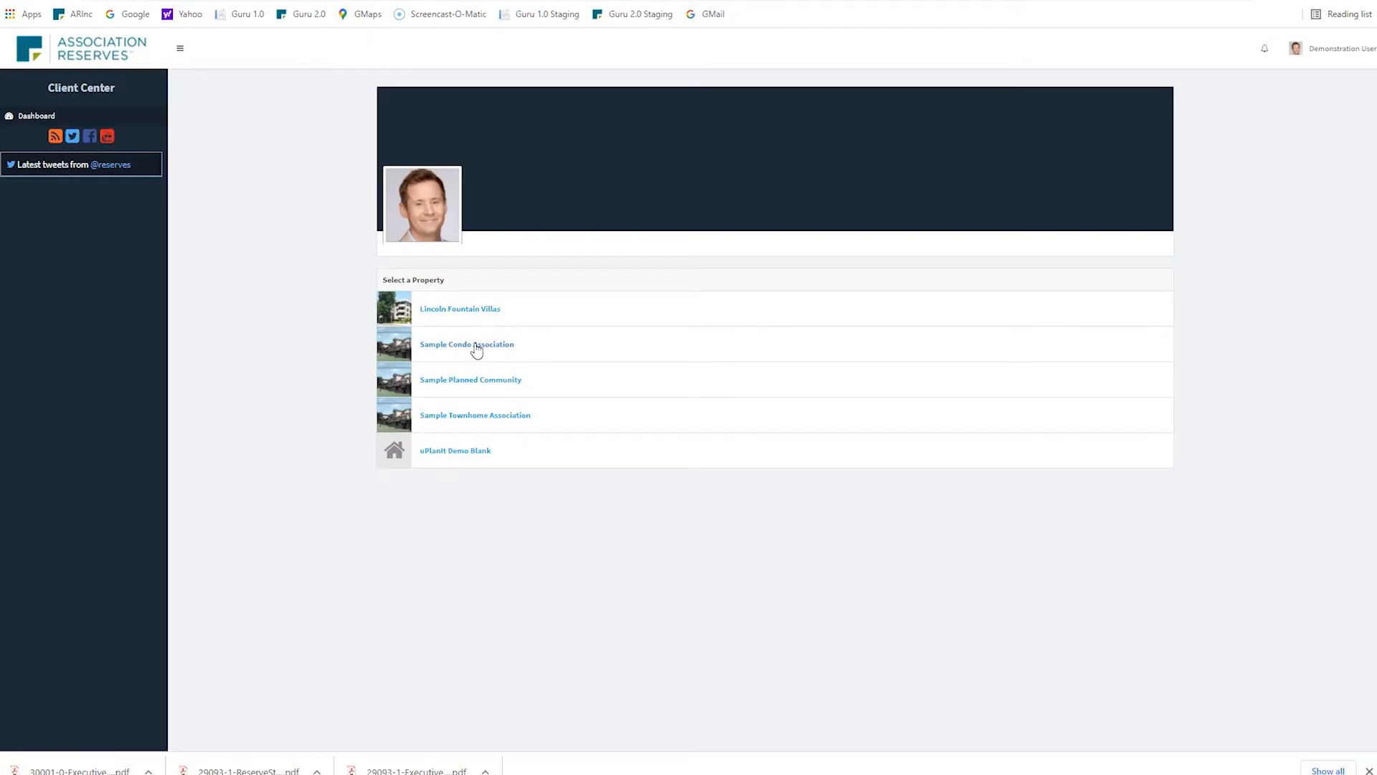
Open the uPlanIt calculator for the Sample Condo Association property and look through its component list.
left_click(476, 351)
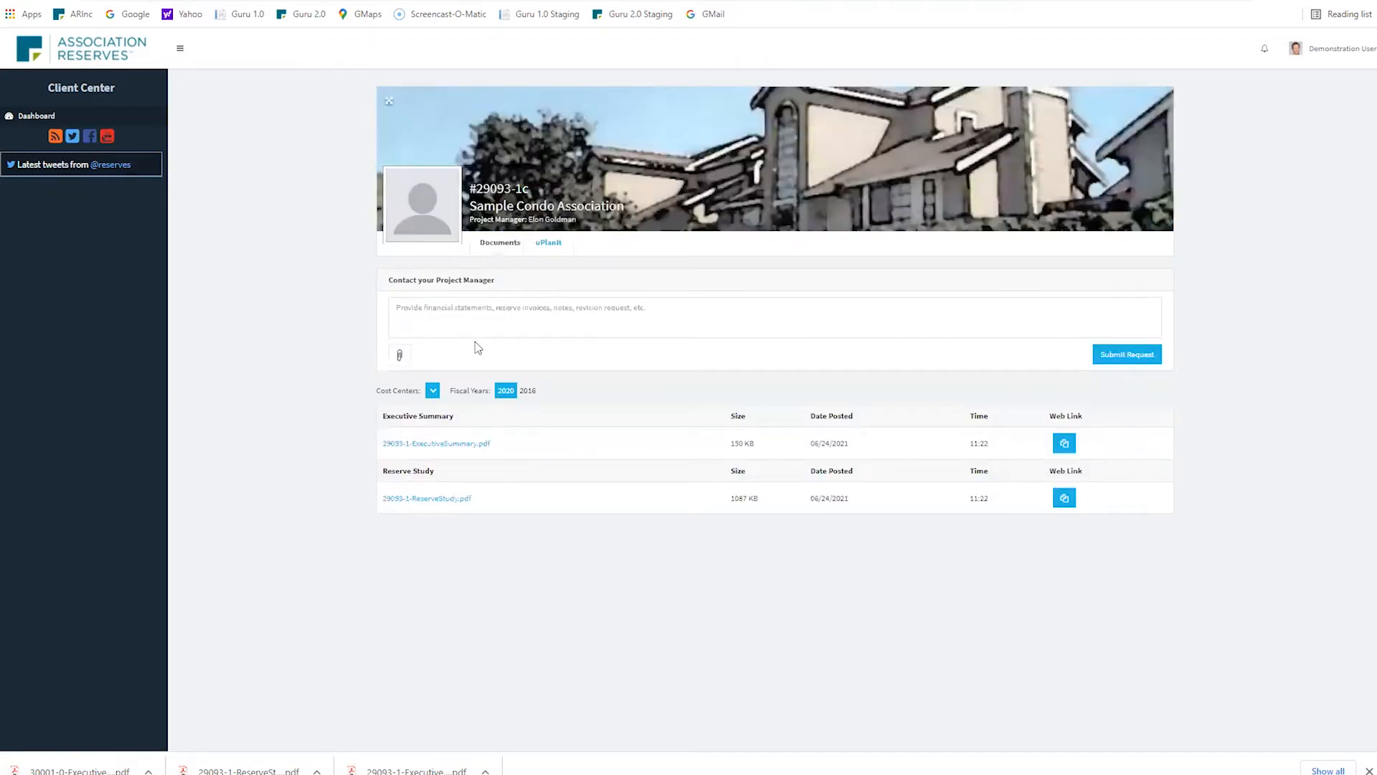
left_click(548, 244)
left_click(631, 109)
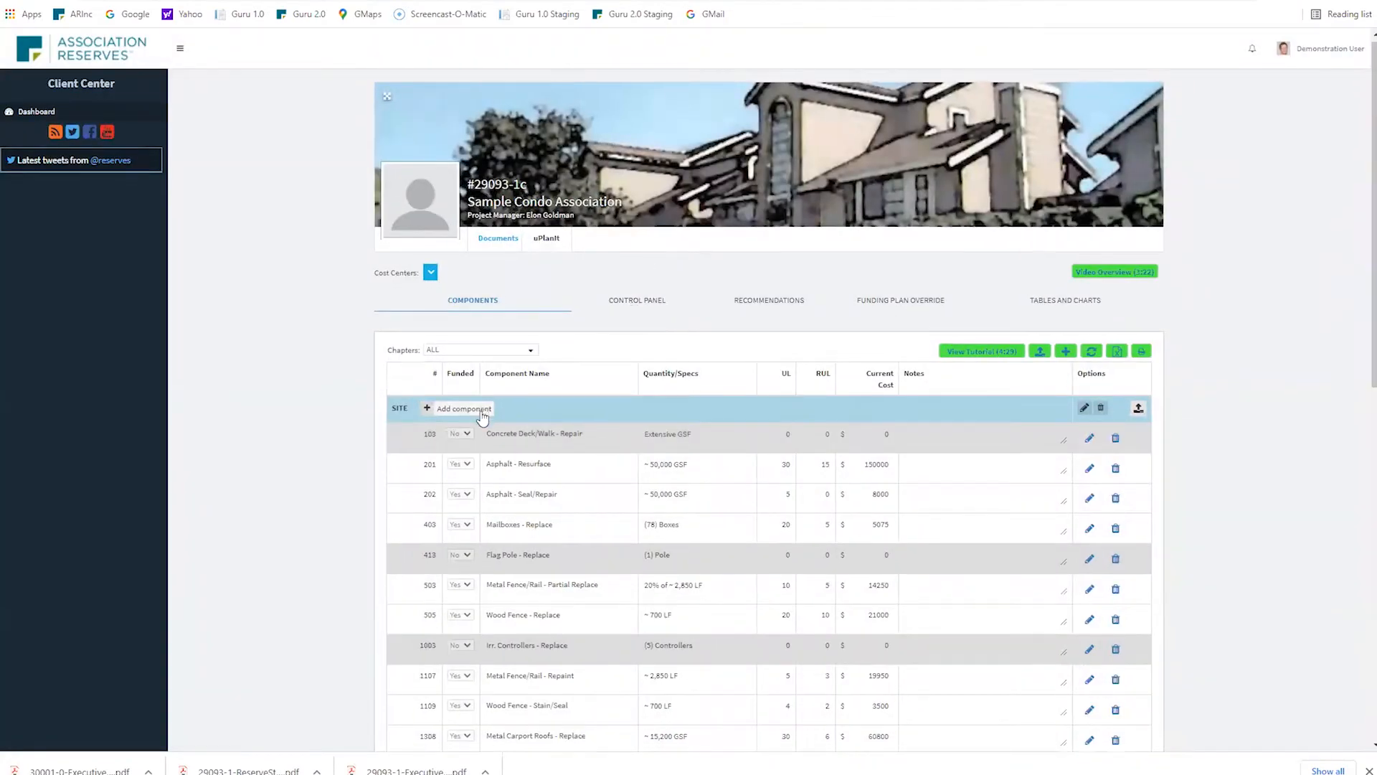
scroll(477, 412, "down", 5)
scroll(518, 381, "down", 4)
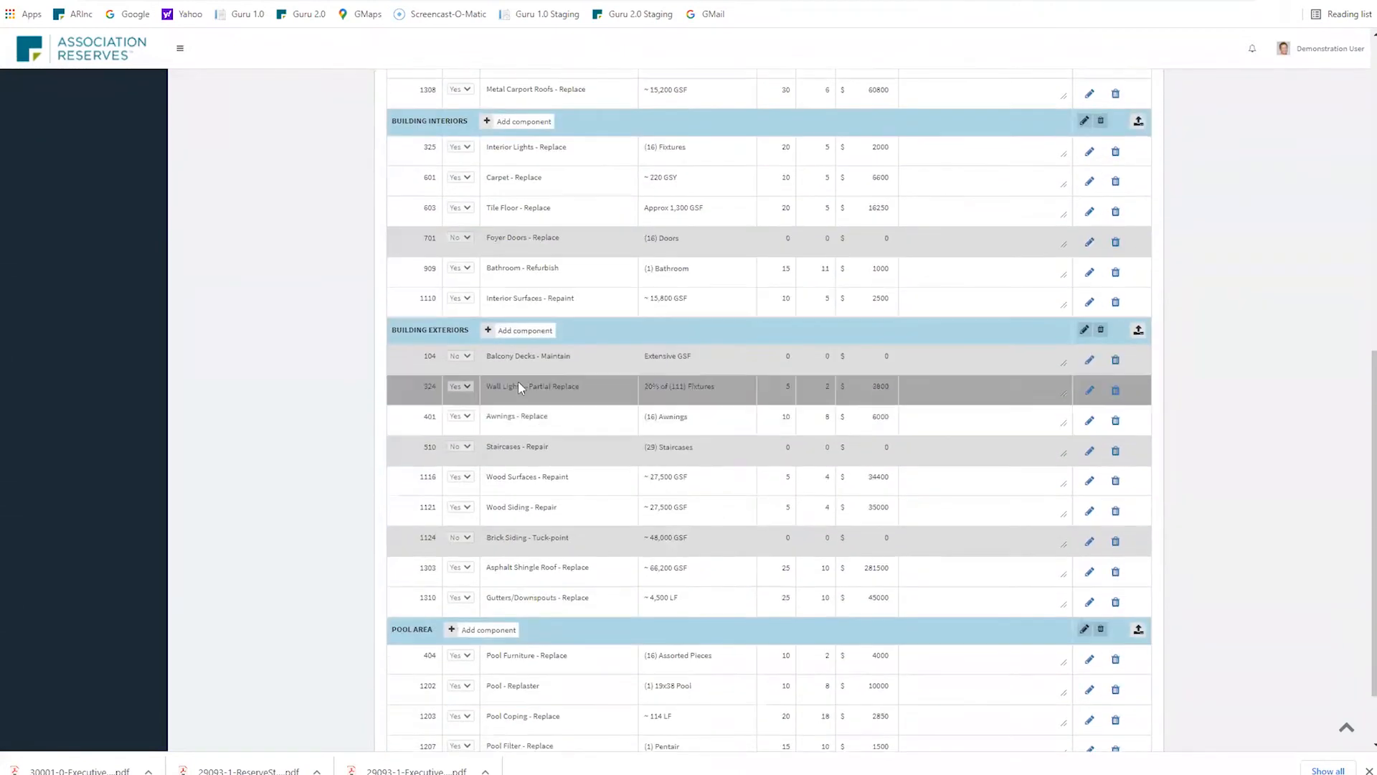
scroll(556, 420, "down", 1)
scroll(567, 439, "up", 10)
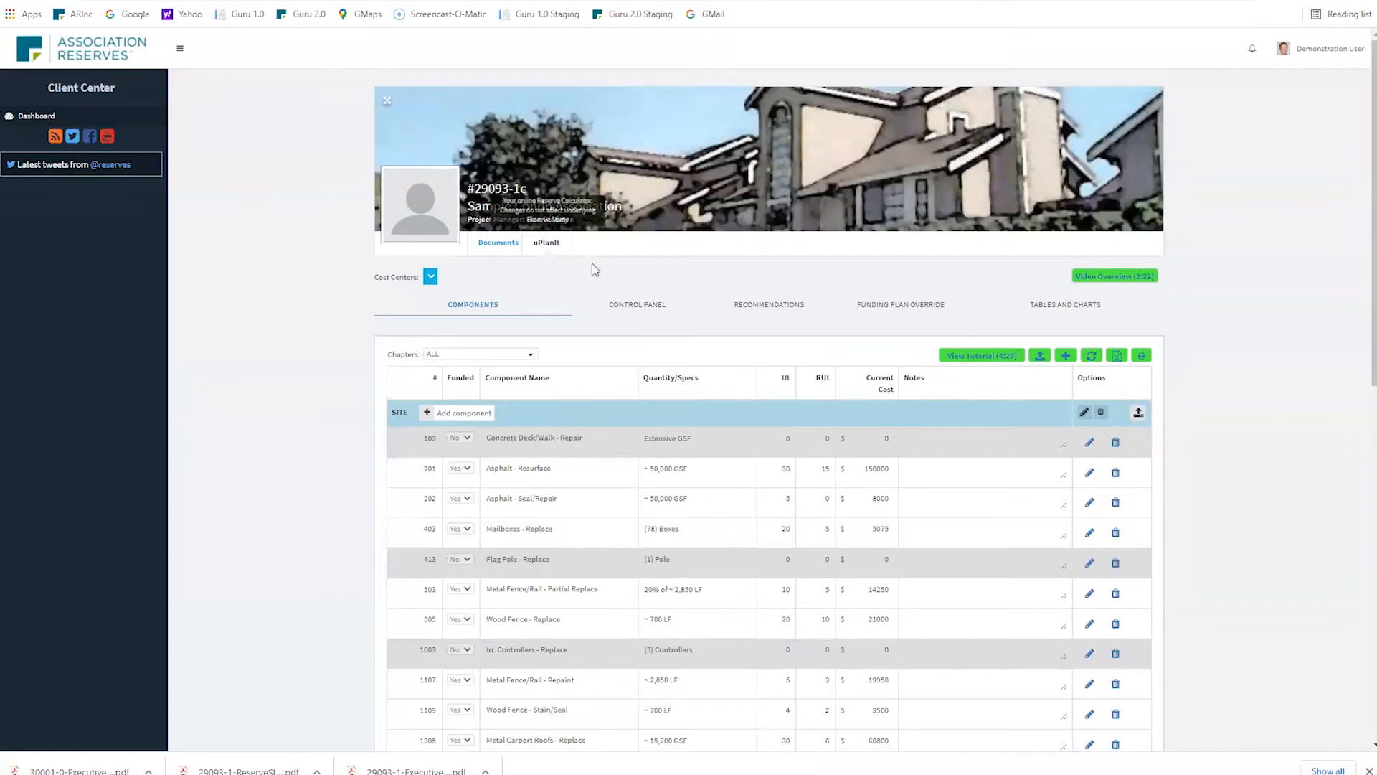
Set the interest to 1.50% and the starting balance to $126,100 in the control panel settings, and save them.
left_click(642, 307)
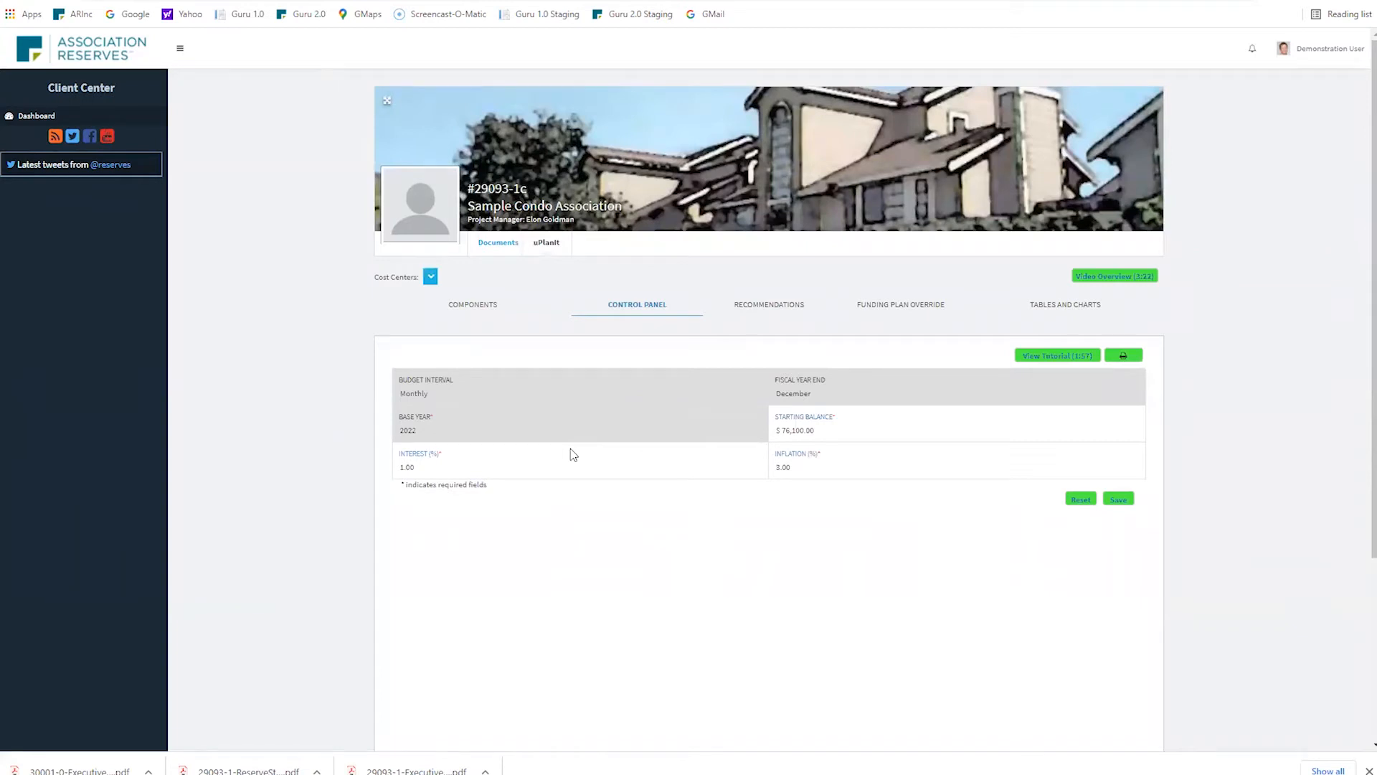
left_click(793, 311)
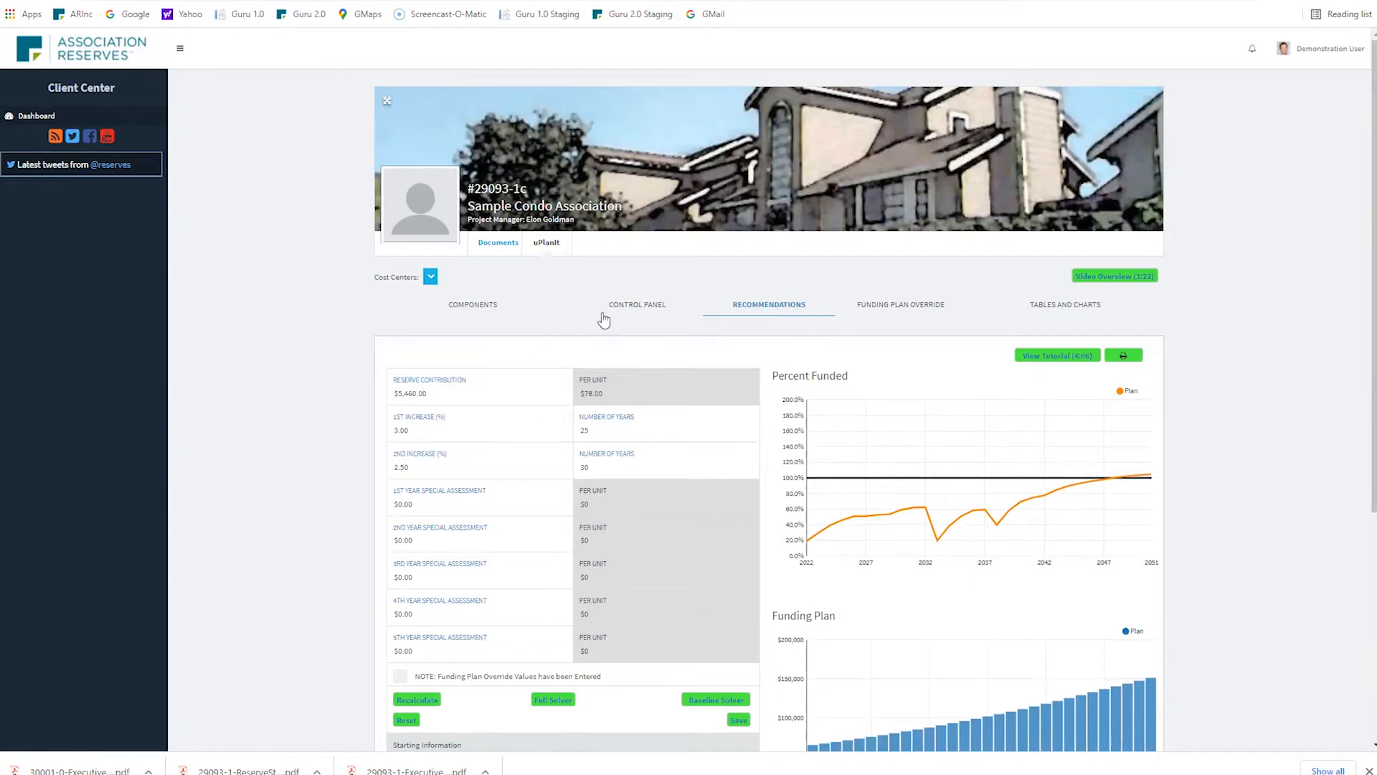
left_click(638, 307)
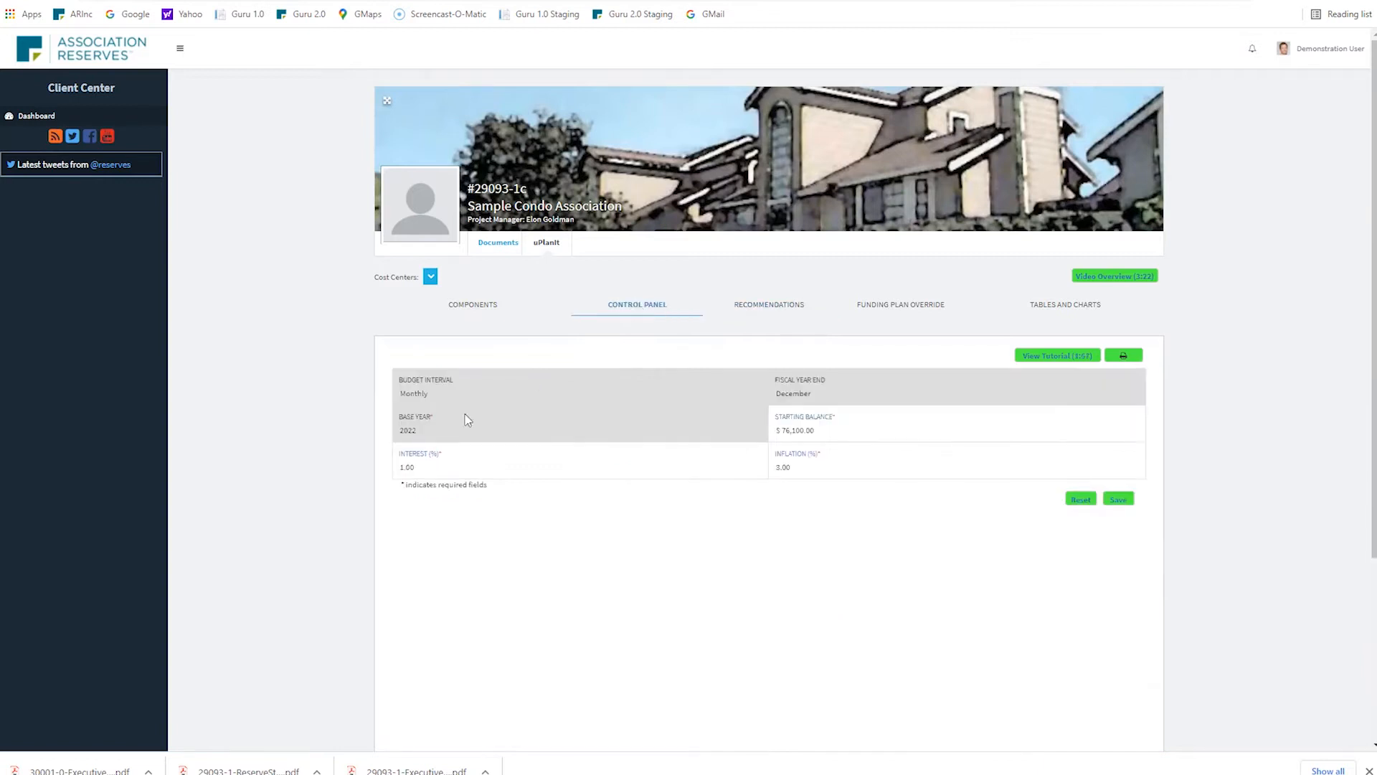
left_click(406, 467)
type("15")
key("Tab")
left_click(435, 466)
key("Tab")
left_click(787, 429)
type("12")
key("Tab")
left_click(1122, 501)
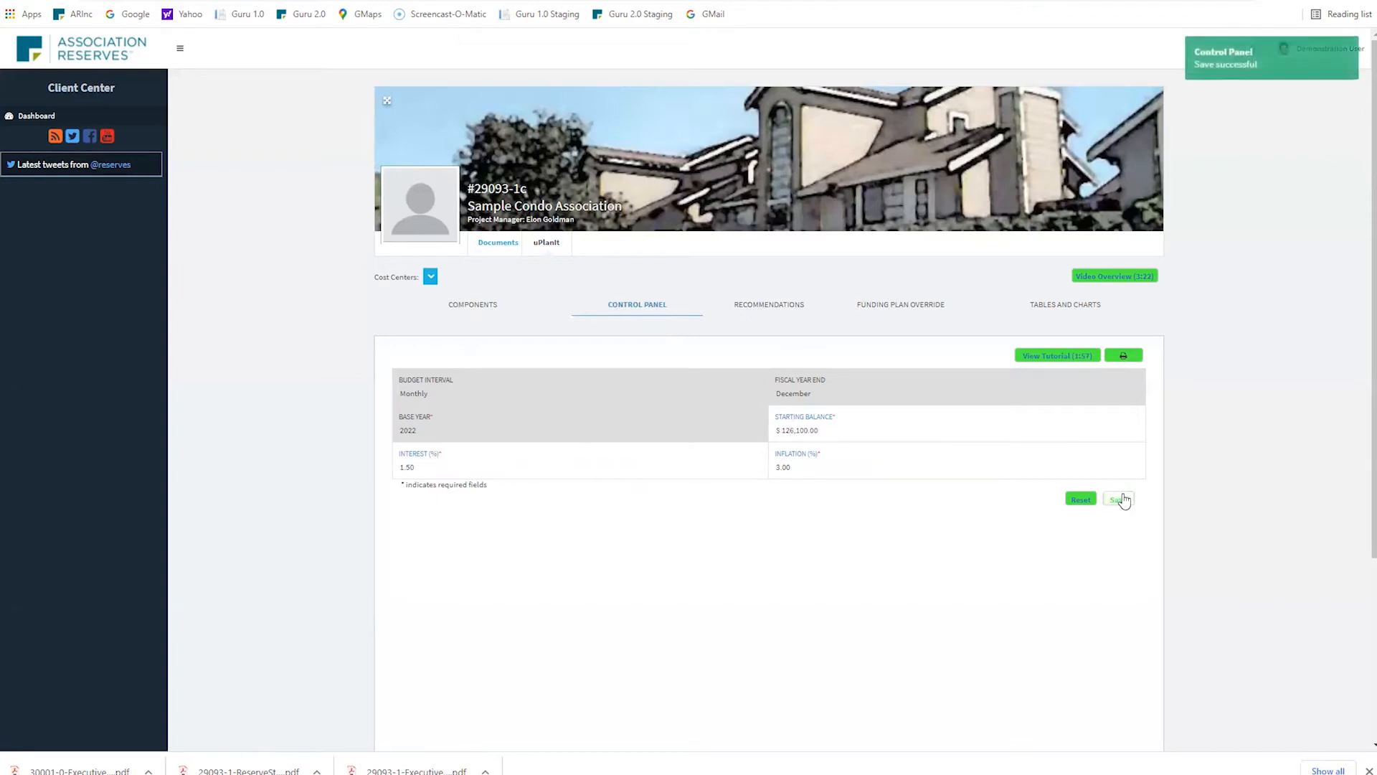
Run the Full Solver on the recommendations to create a funding plan that gradually becomes 100% funded.
left_click(771, 309)
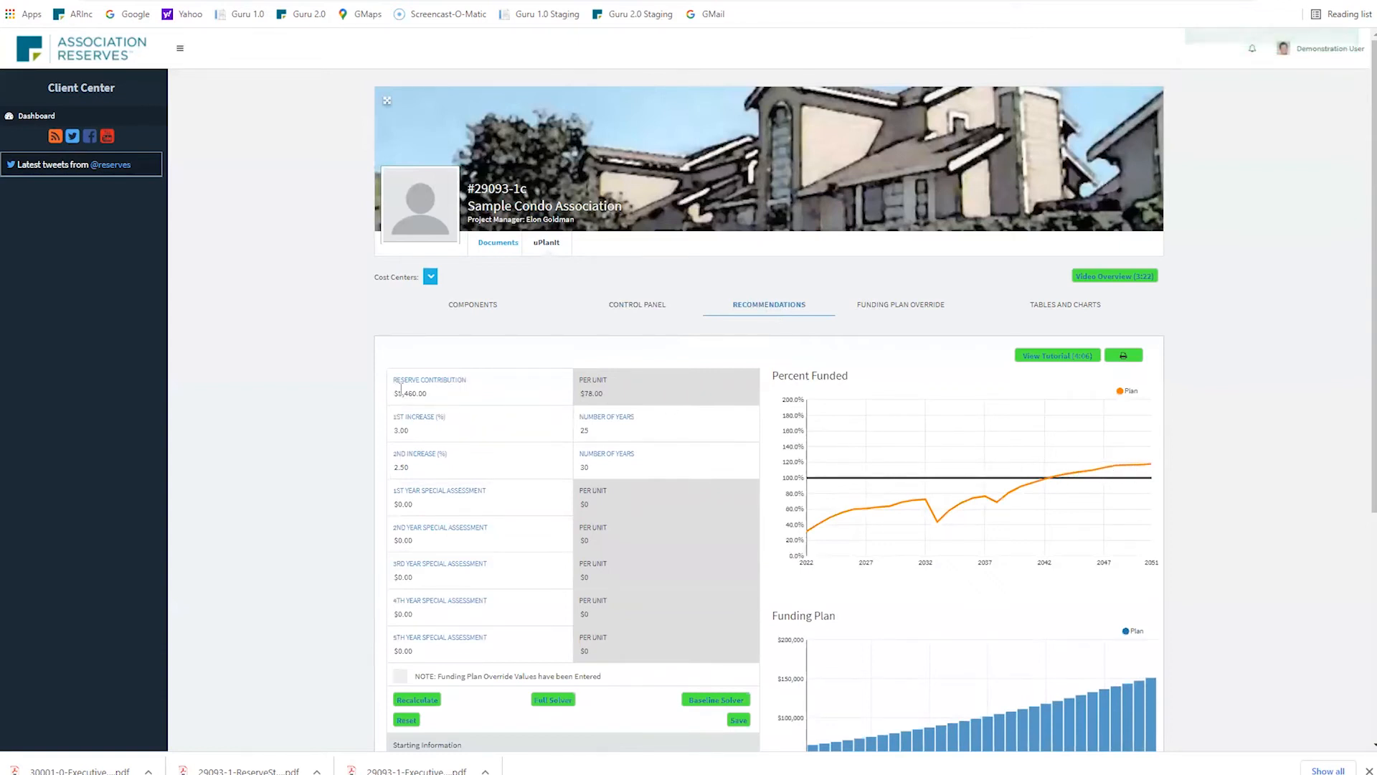
left_click(545, 701)
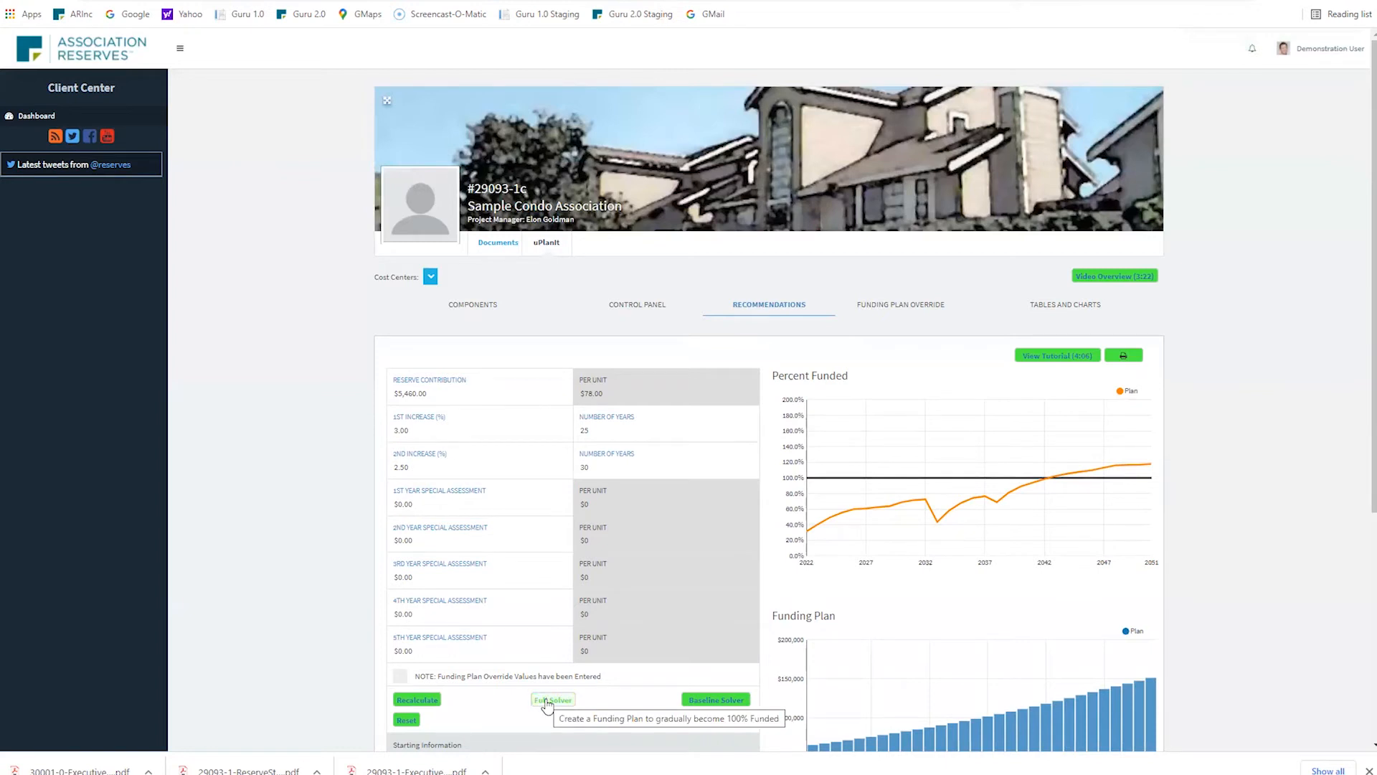
left_click(546, 702)
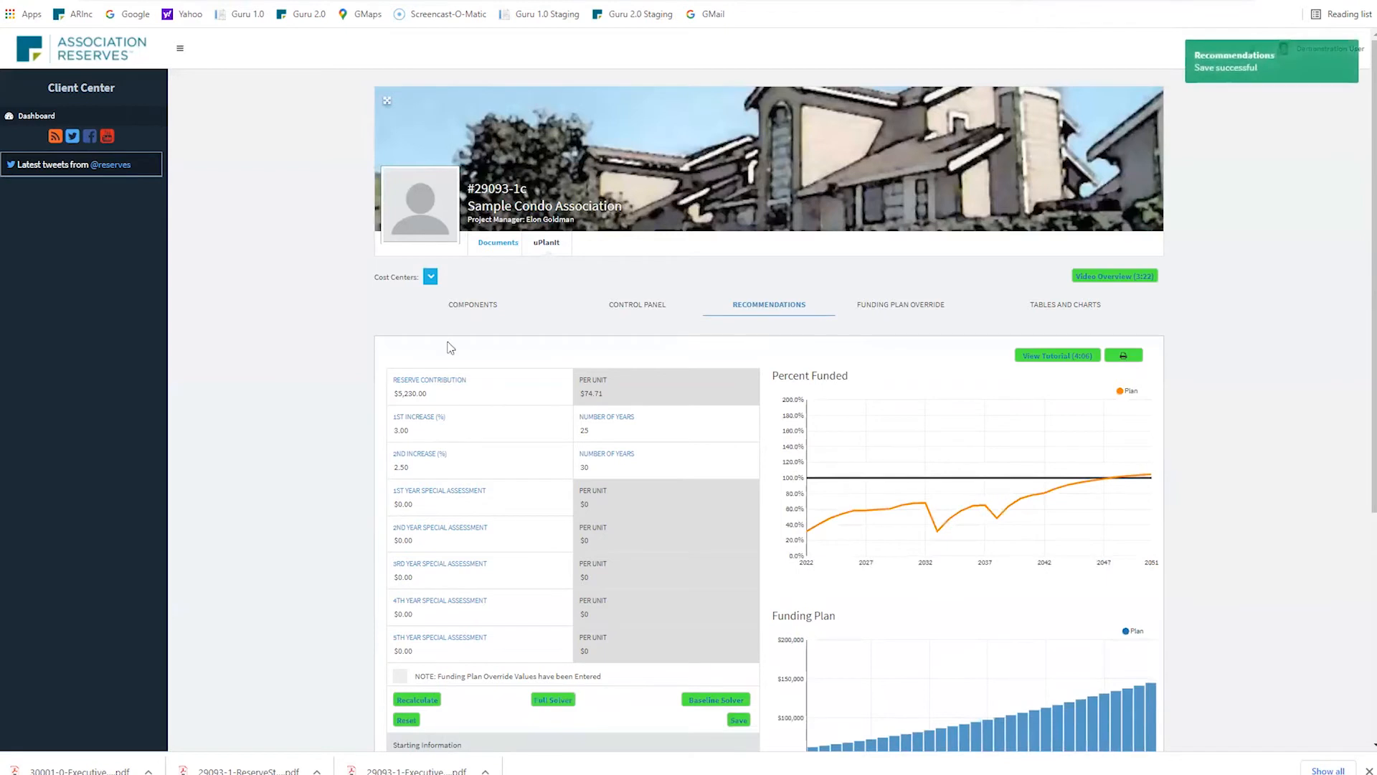
Set the reserve contribution to $5,200 and recalculate the funding plan.
left_click(413, 394)
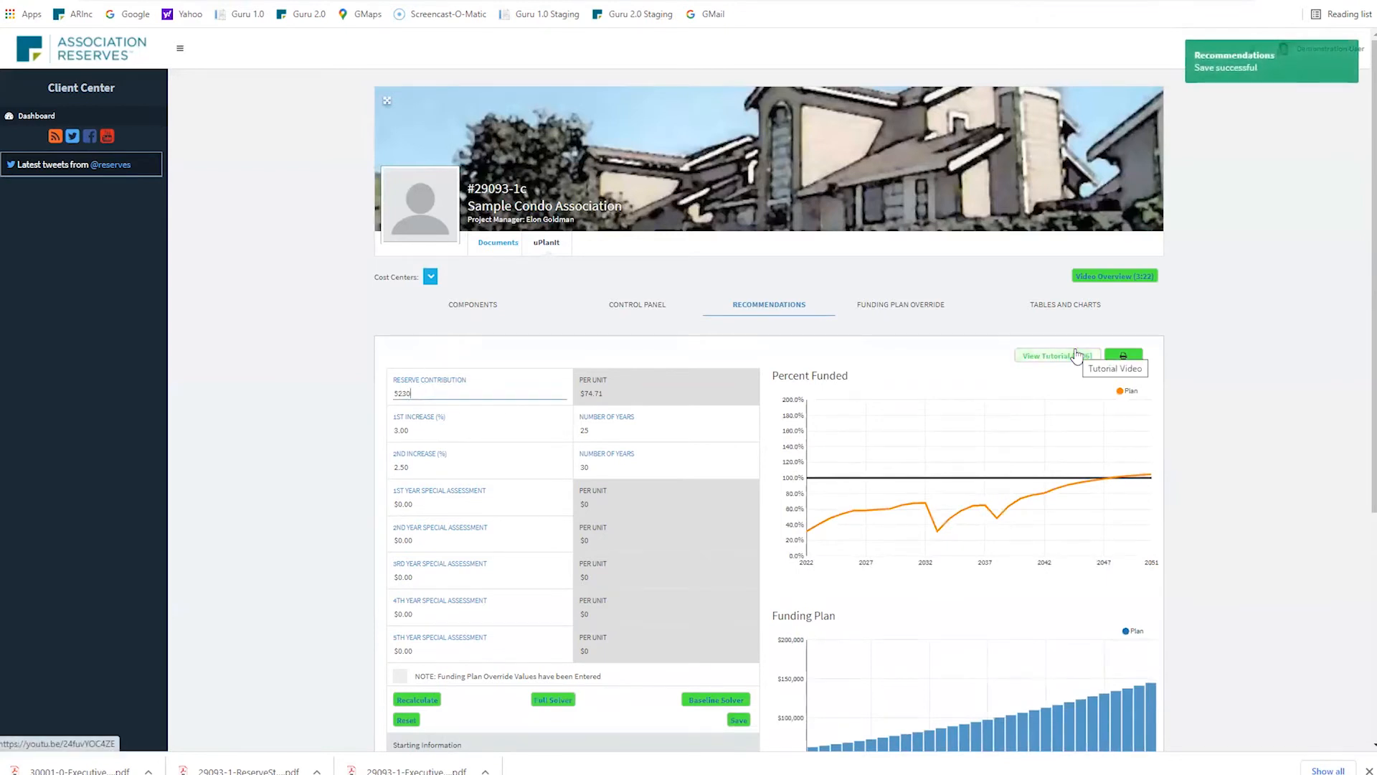
key("BackSpace")
type("0")
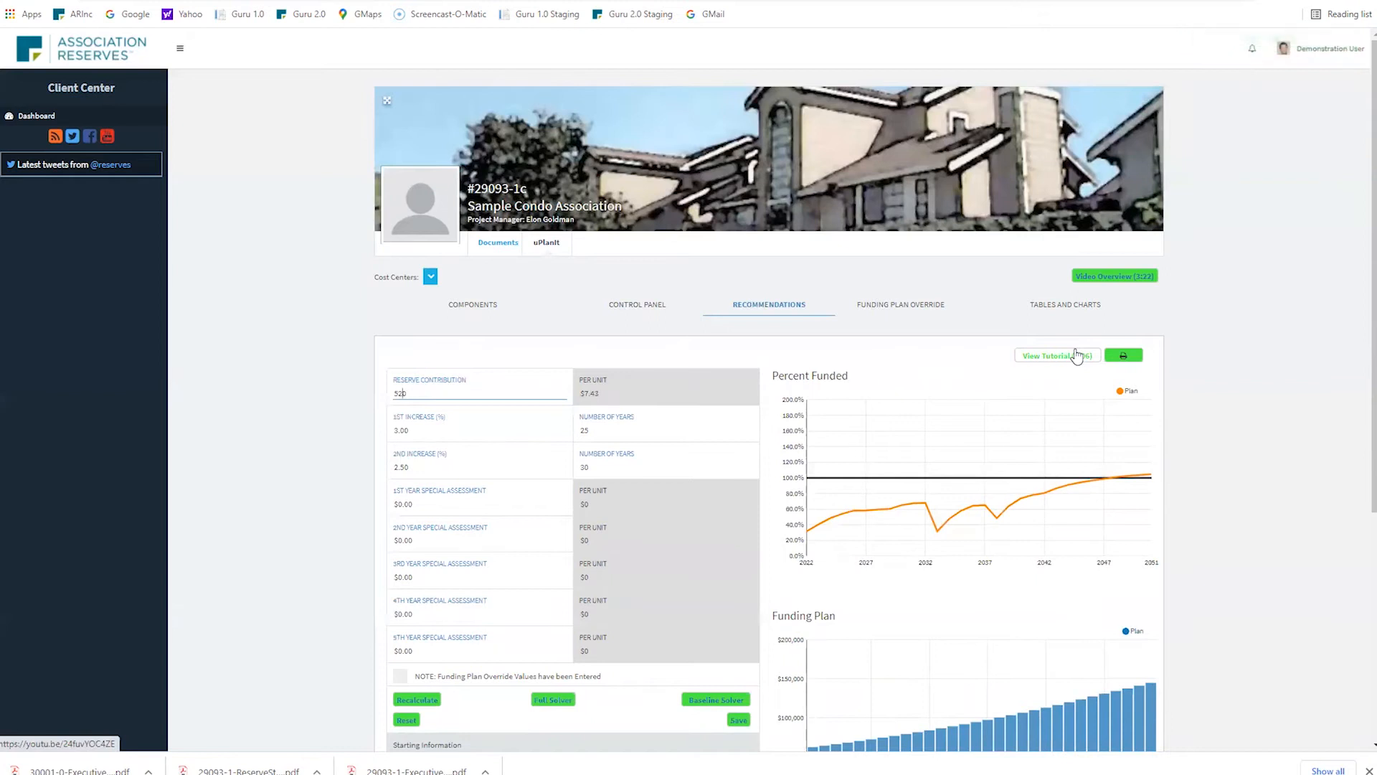
left_click(420, 702)
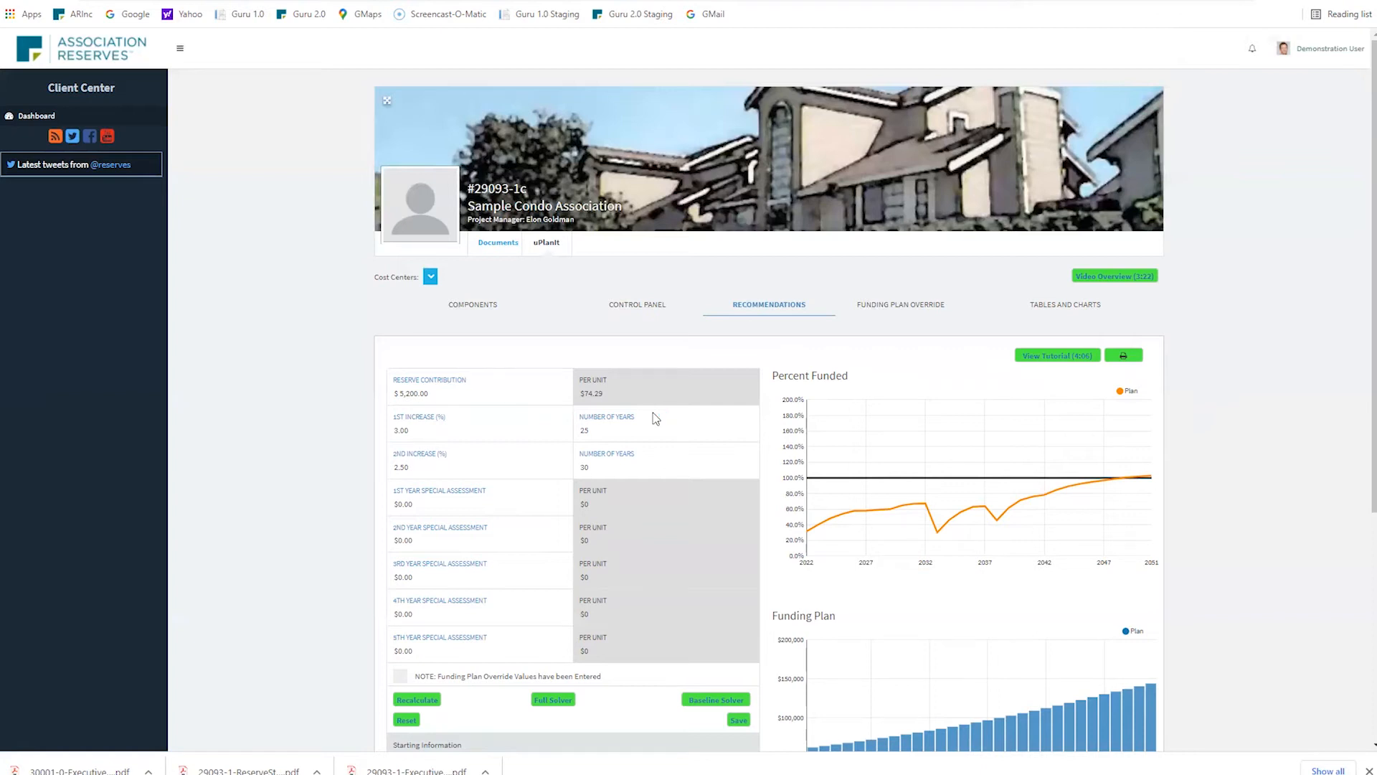
Lower the reserve contribution to $4,000 and recalculate the funding plan.
left_click(433, 399)
key("BackSpace")
key("BackSpace")
key("BackSpace")
type("4000")
key("Tab")
left_click(418, 700)
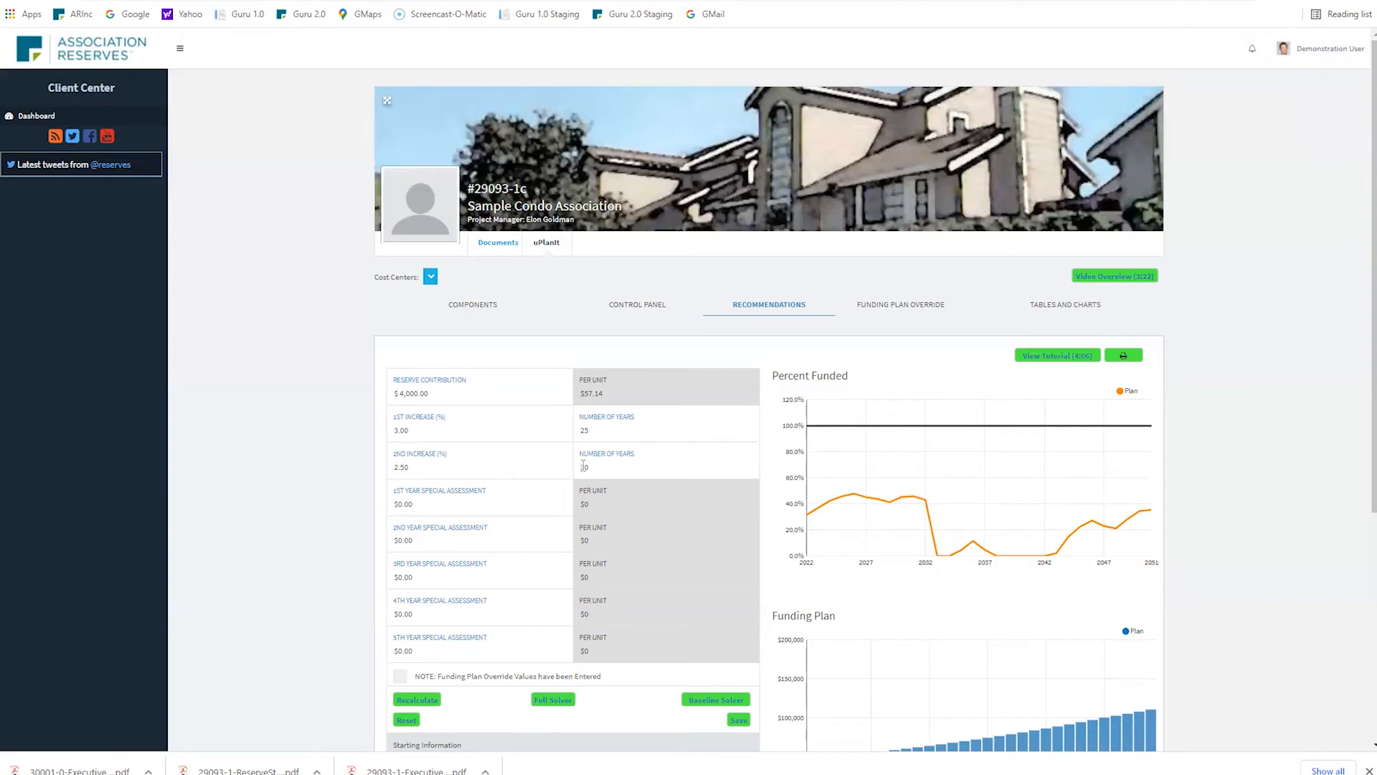
Examine how the Percent Funded, Funding Plan and Annual Reserve Expenses charts develop over the plan's years.
left_click(417, 429)
left_click(1264, 485)
scroll(1234, 557, "down", 5)
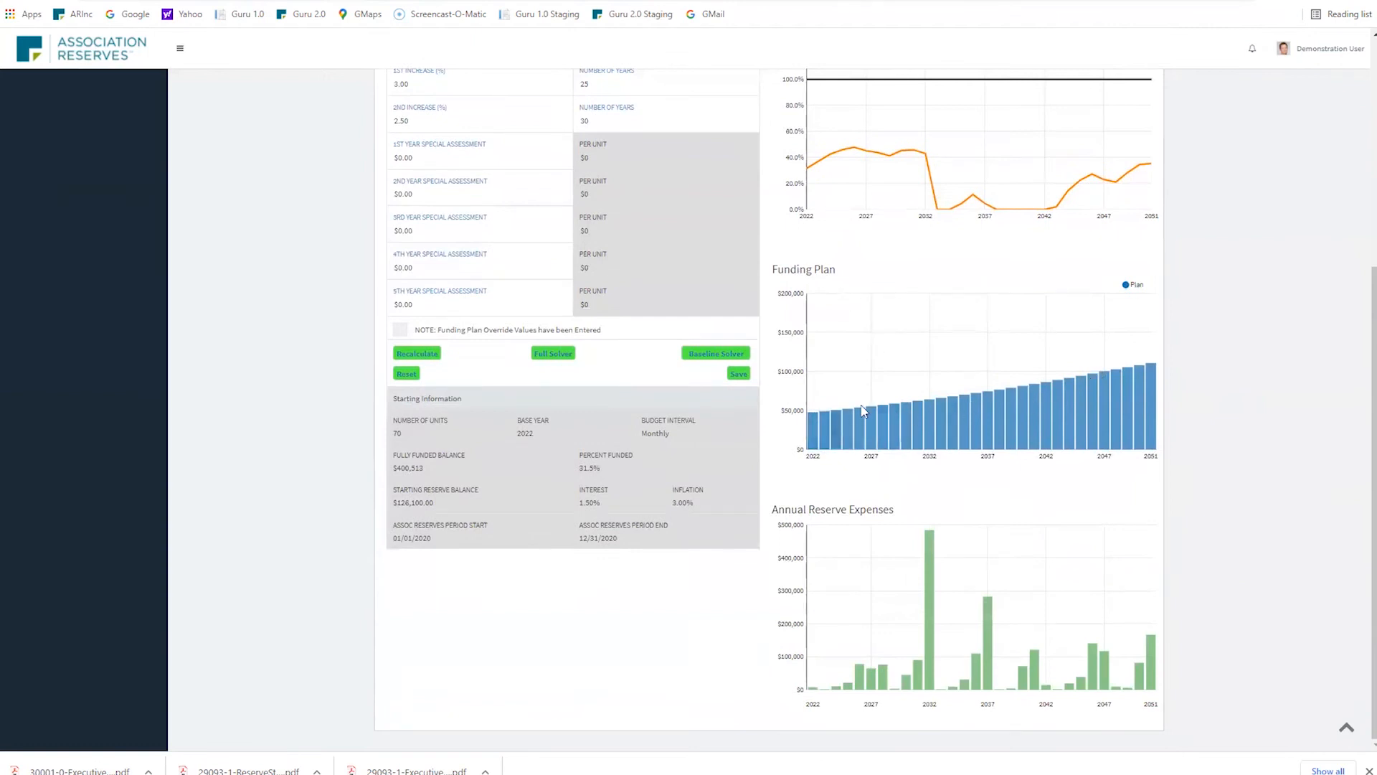
scroll(1199, 399, "up", 1)
scroll(1198, 399, "up", 1)
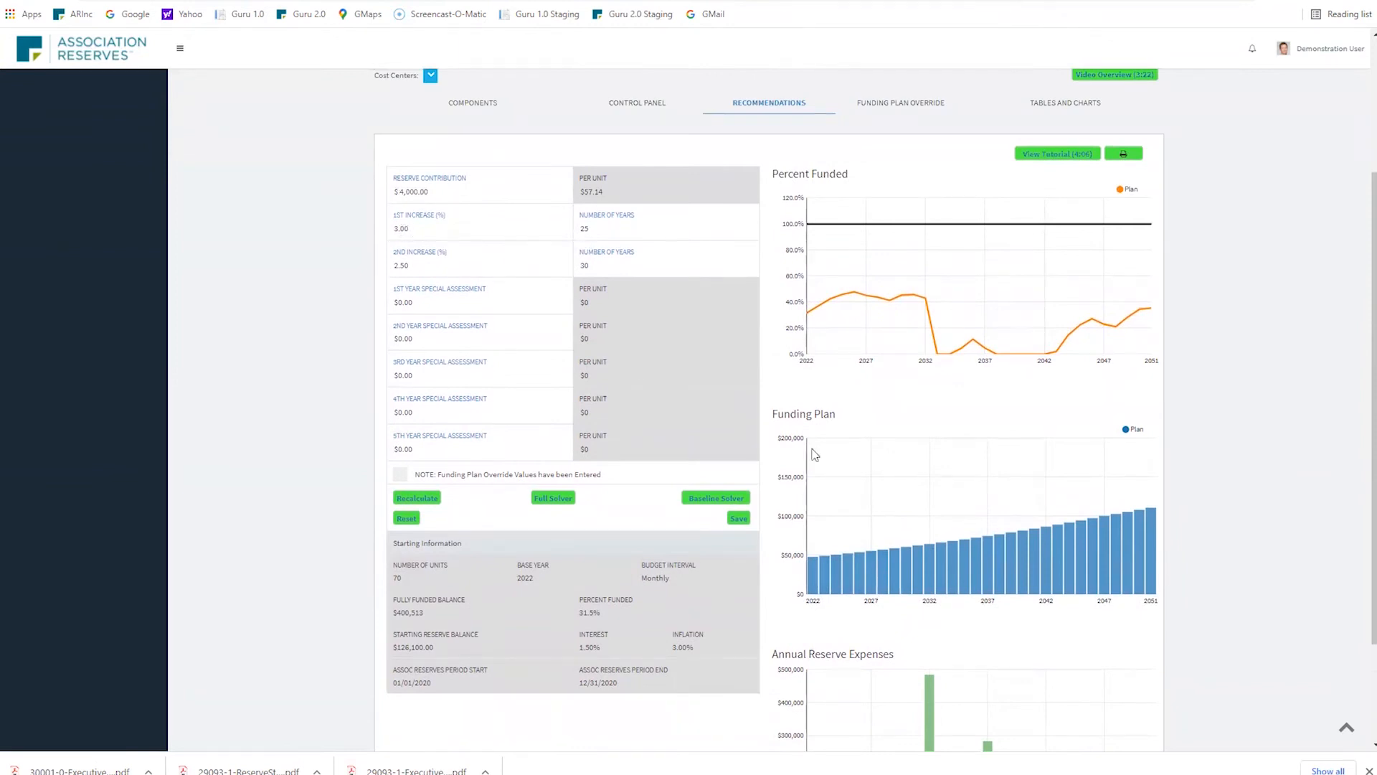
scroll(1067, 631, "down", 1)
scroll(1066, 630, "down", 1)
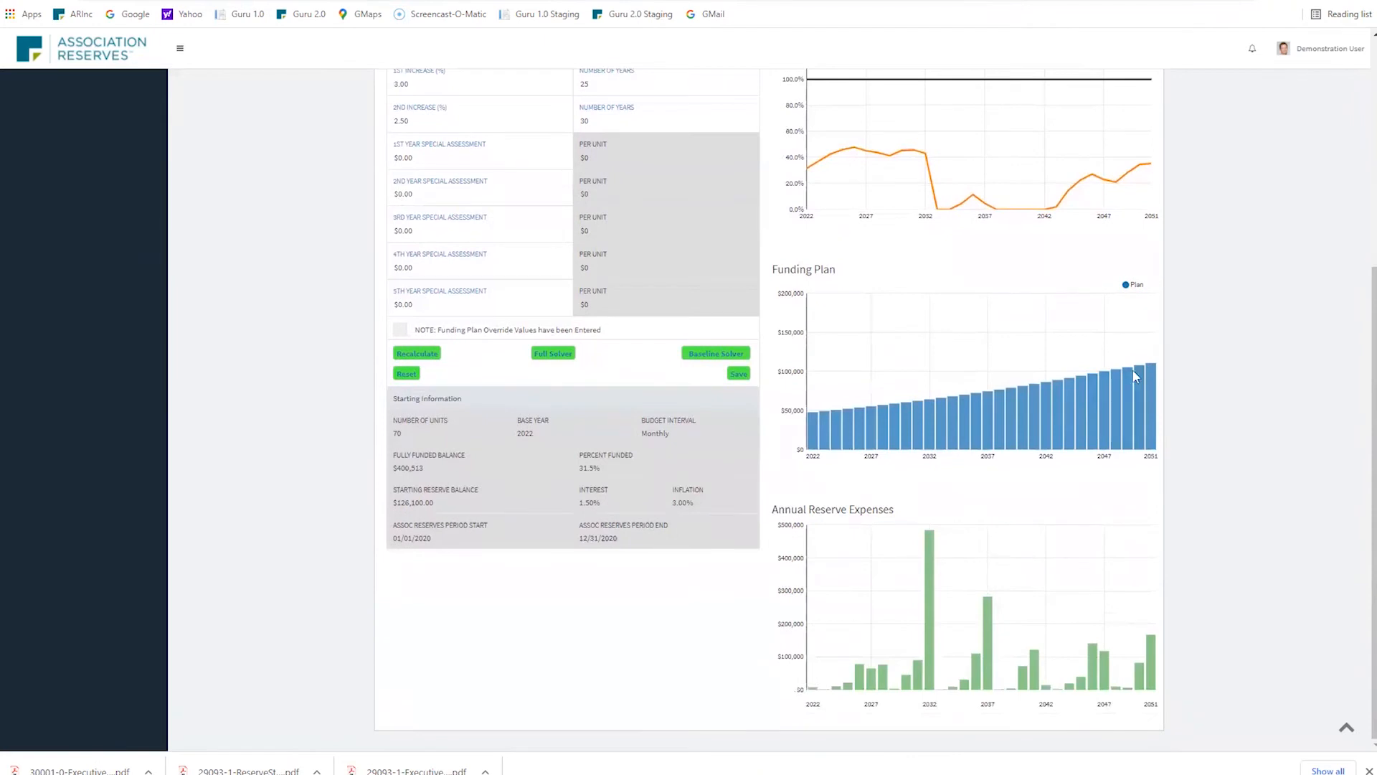
scroll(1151, 379, "up", 2)
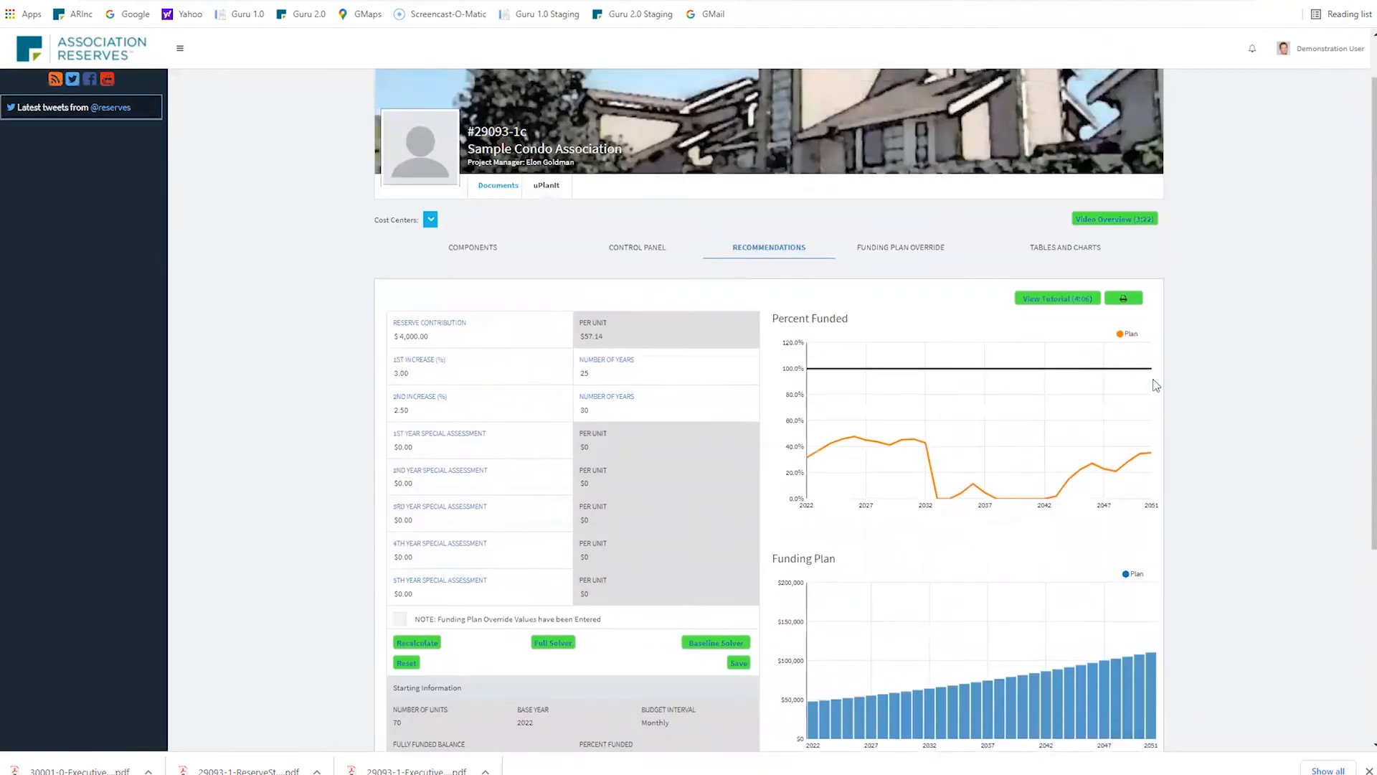
Set the first annual increase to 5% for 10 years and recalculate the funding plan.
left_click(396, 373)
key("Delete")
type("5")
left_click(586, 371)
left_click(628, 374)
left_click(419, 644)
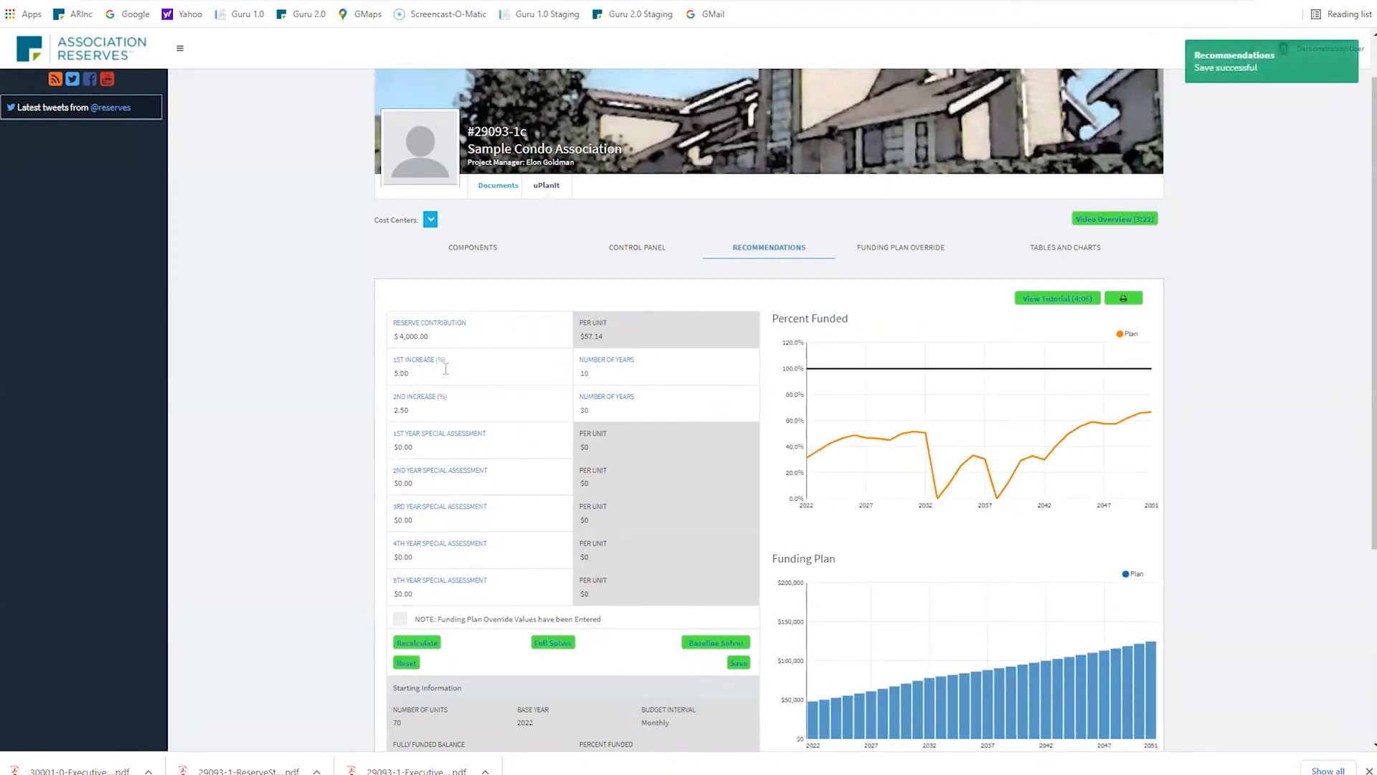
Set the first annual increase to 10% for 5 years and recalculate the funding plan.
left_click(396, 373)
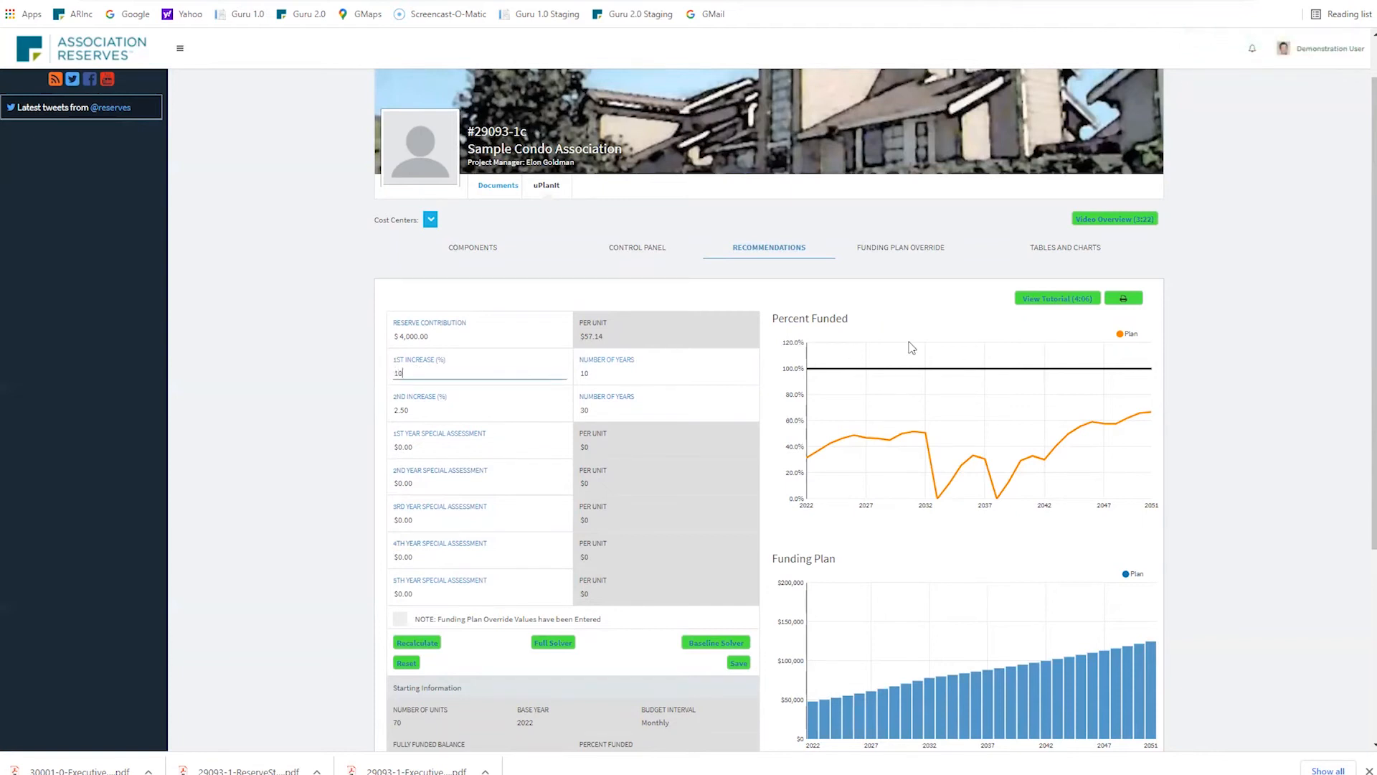
left_click(630, 364)
left_click(417, 642)
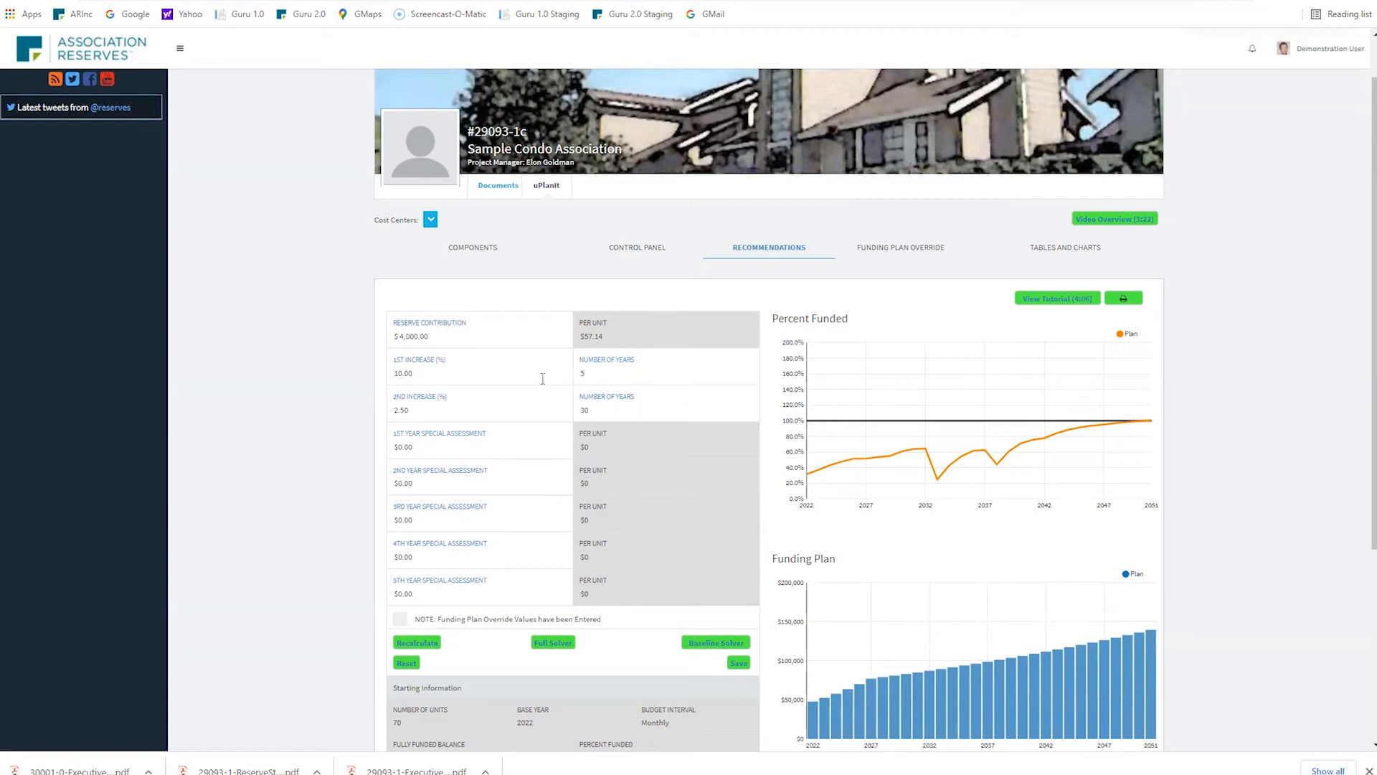
Reduce the reserve contribution to $3,500 and recalculate the funding plan.
left_click(401, 335)
key("BackSpace")
type("35")
key("Tab")
left_click(422, 642)
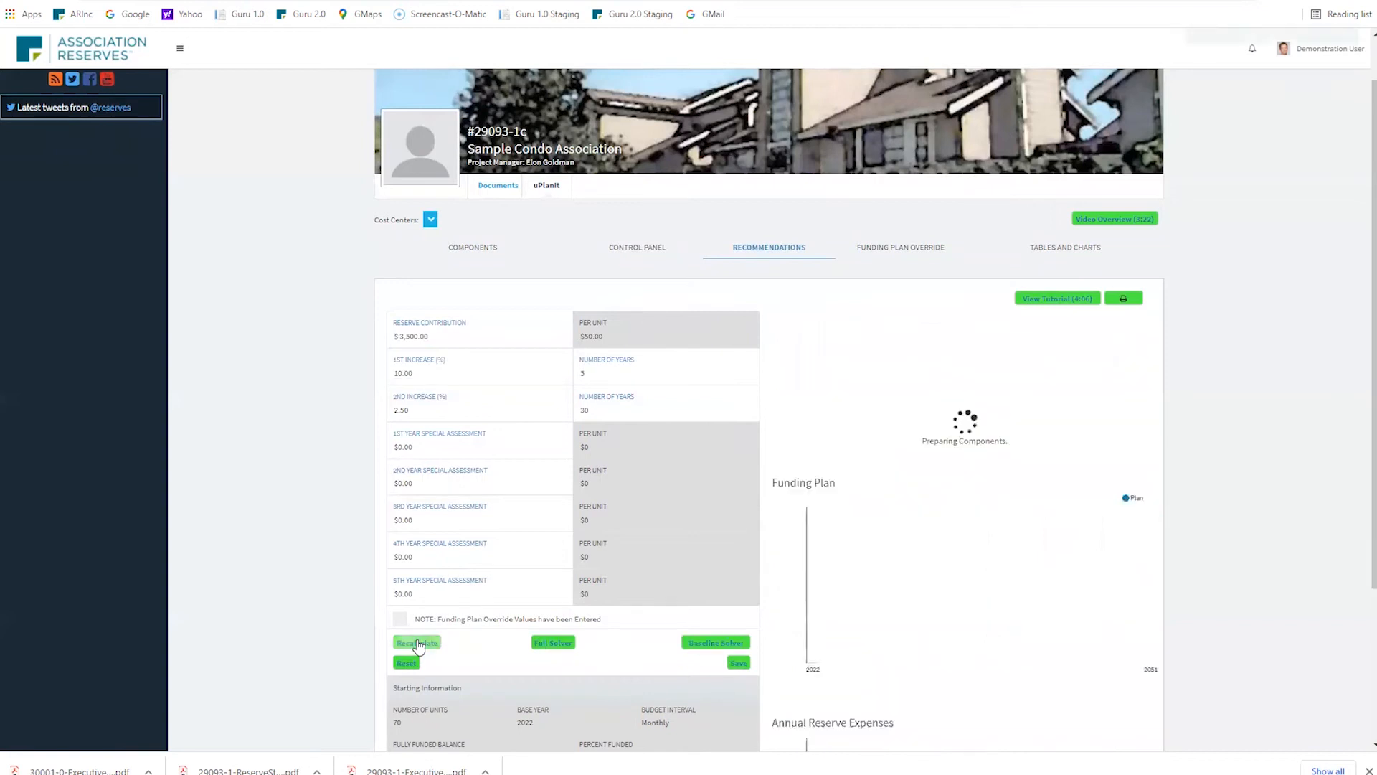
Set the reserve contribution to $3,750, recalculate the funding plan and review its charts.
left_click(404, 336)
key("BackSpace")
key("BackSpace")
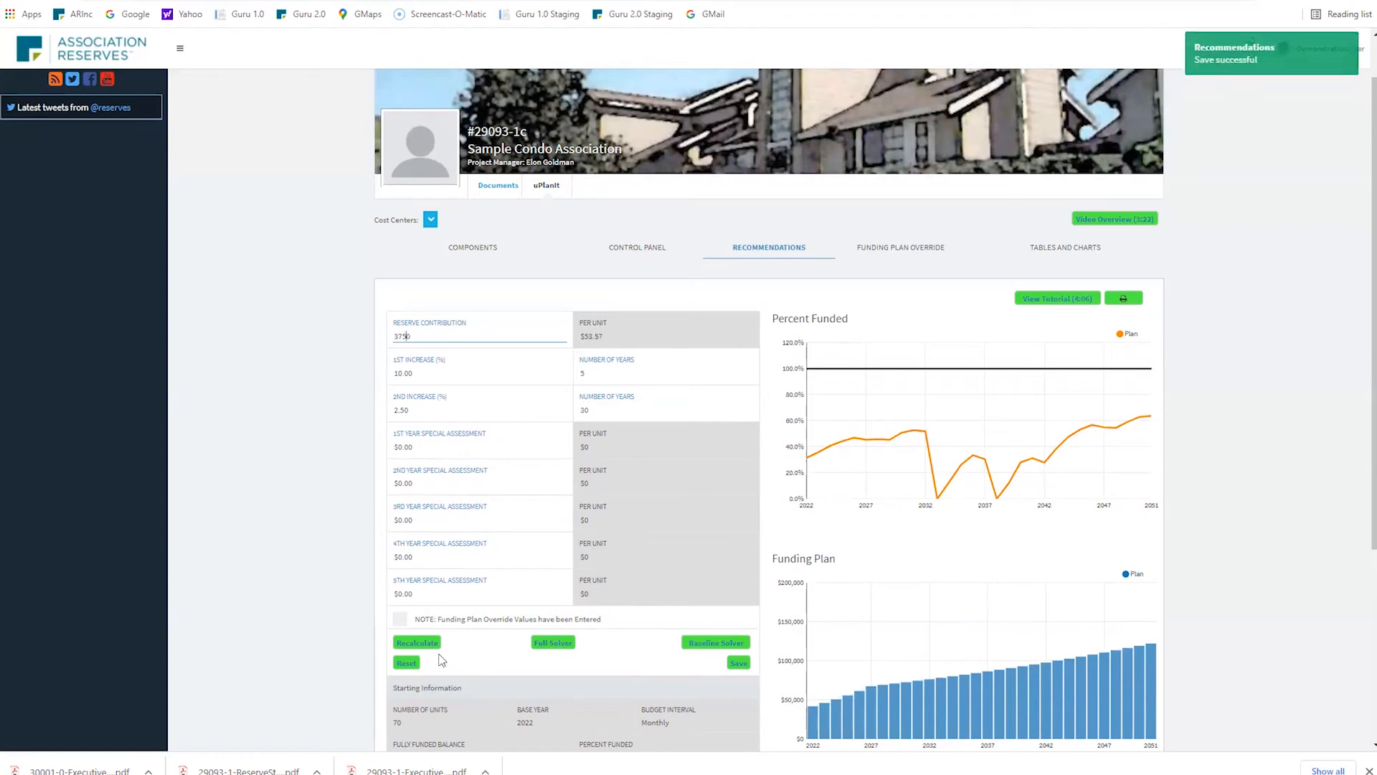
left_click(415, 643)
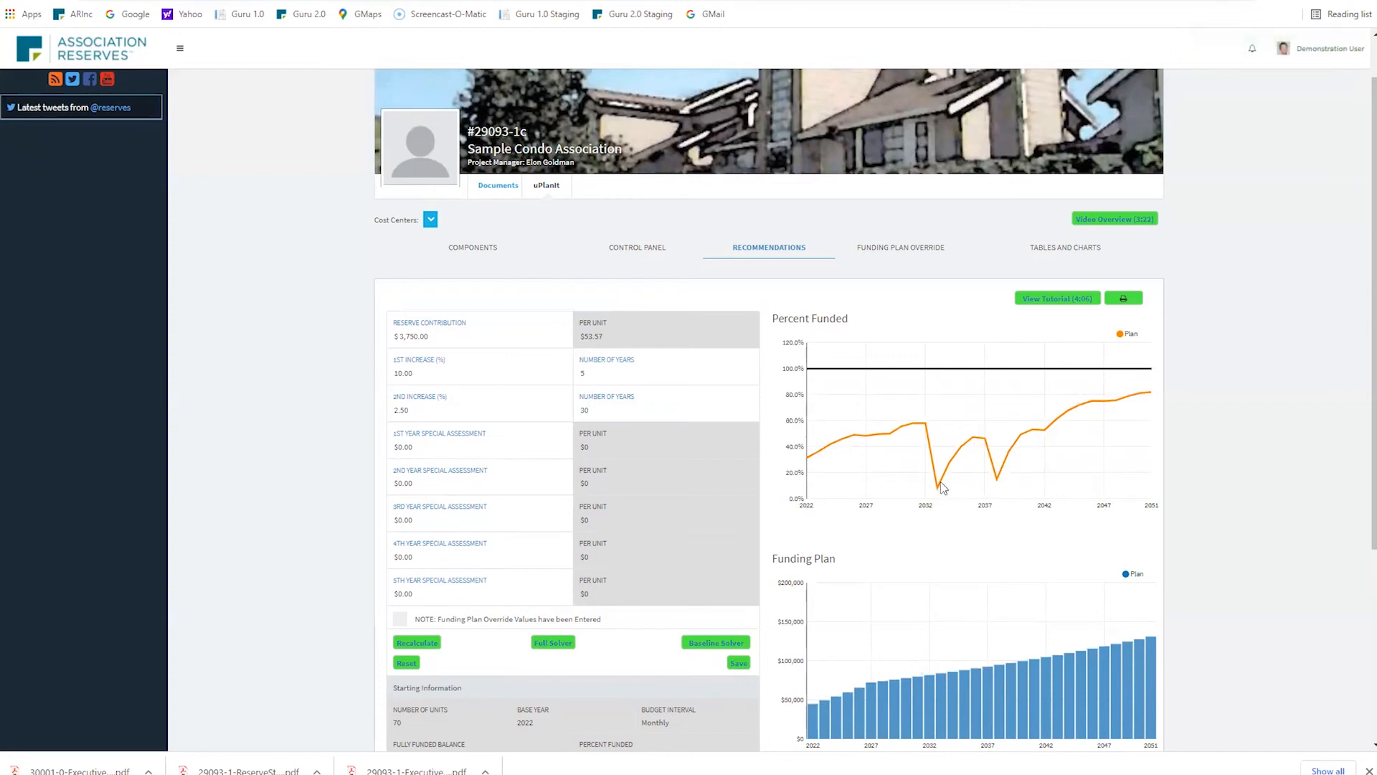
scroll(841, 559, "down", 2)
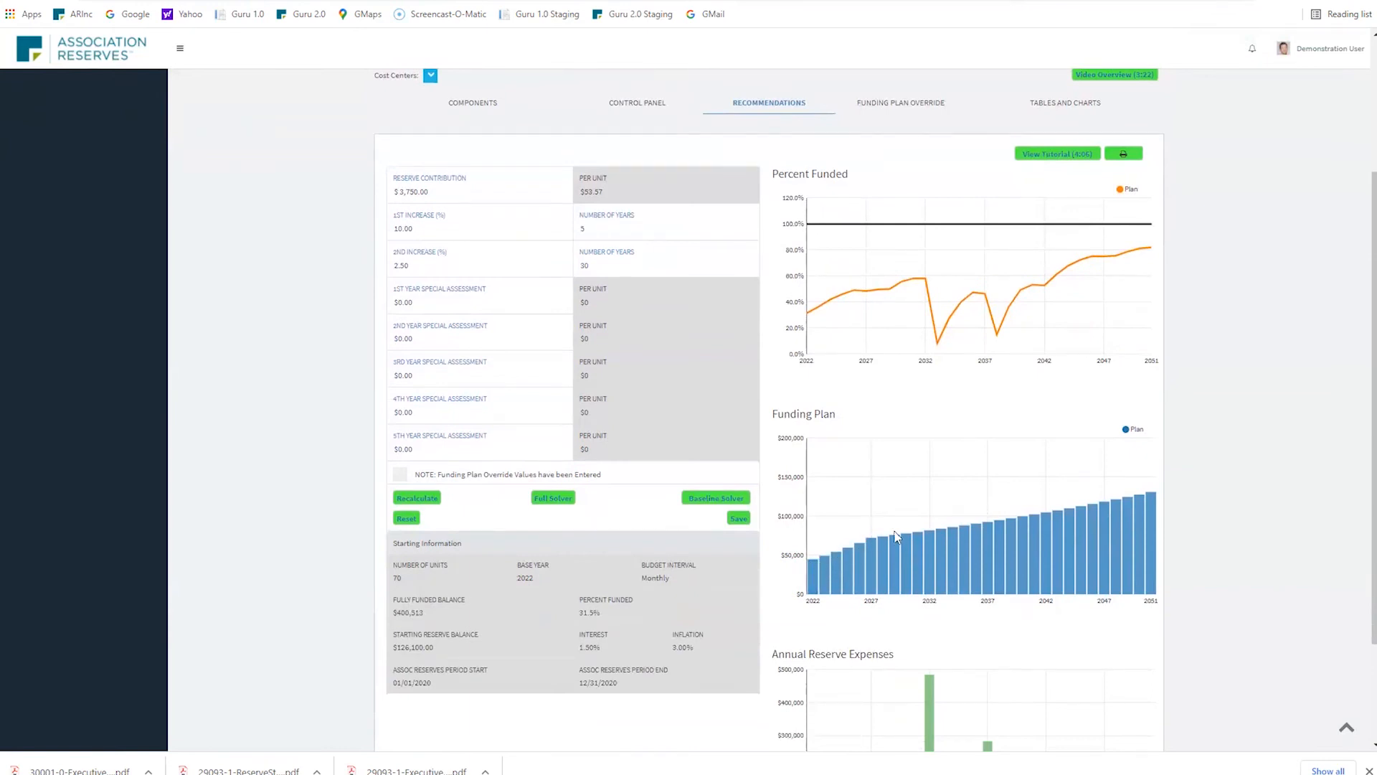
scroll(1052, 476, "up", 2)
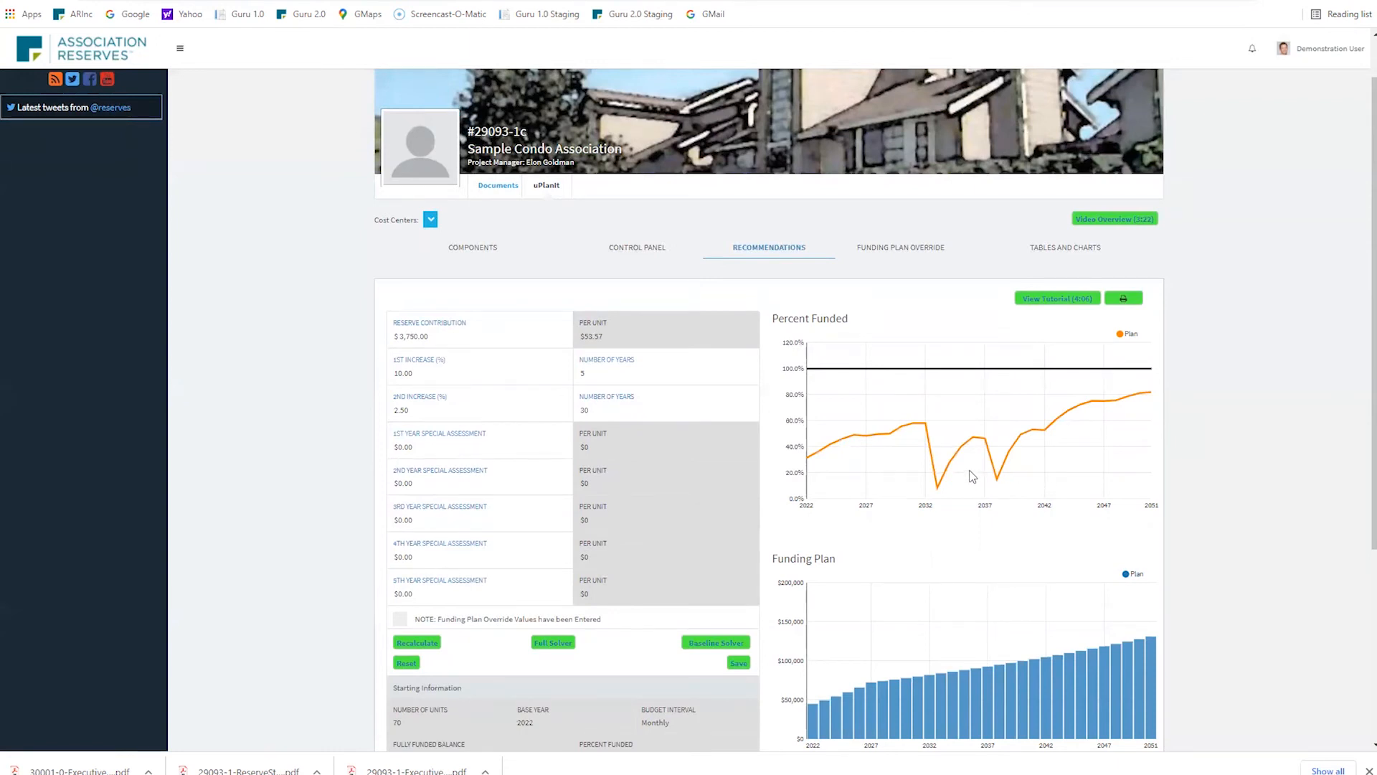
Extend the first annual increase to 10 years and recalculate the funding plan.
left_click(595, 371)
type("10")
left_click(430, 643)
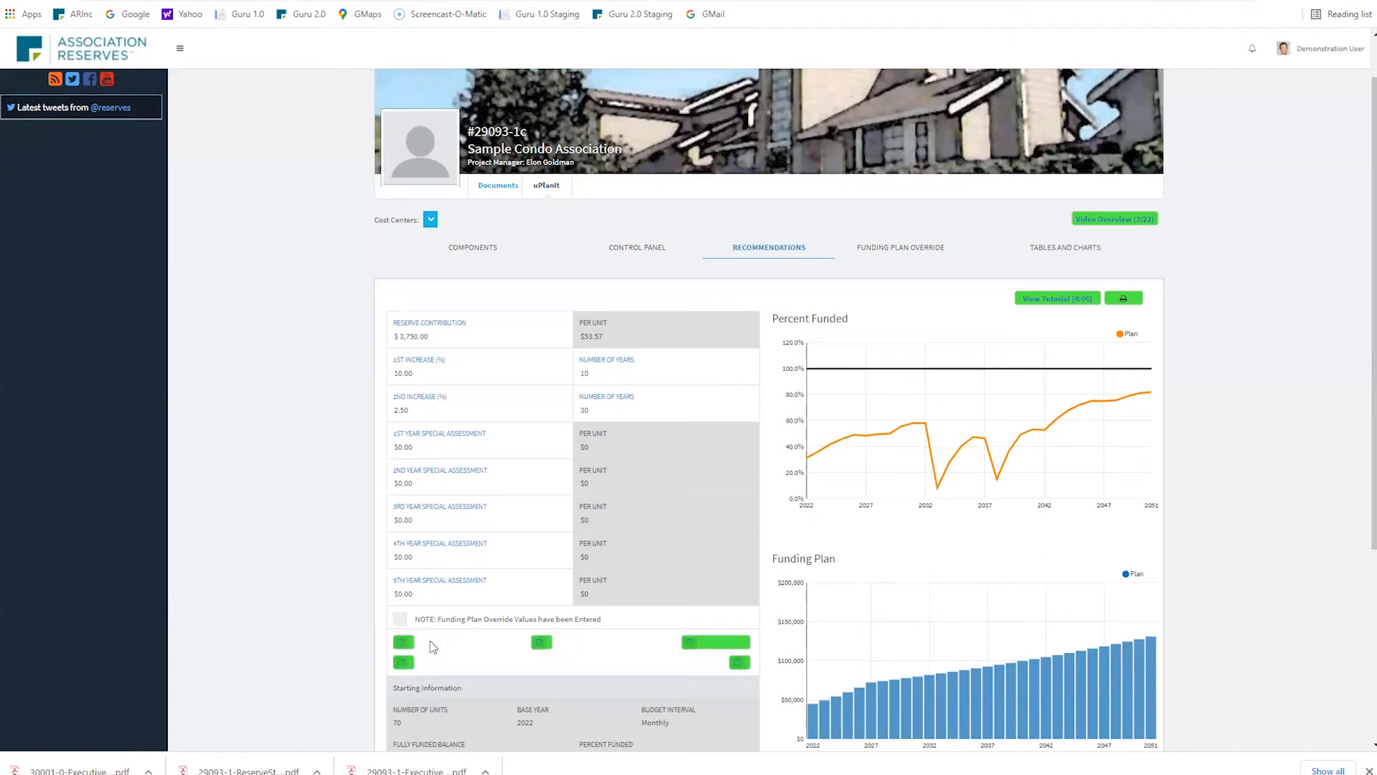
Shorten the first annual increase to 7 years and recalculate the funding plan.
left_click(609, 371)
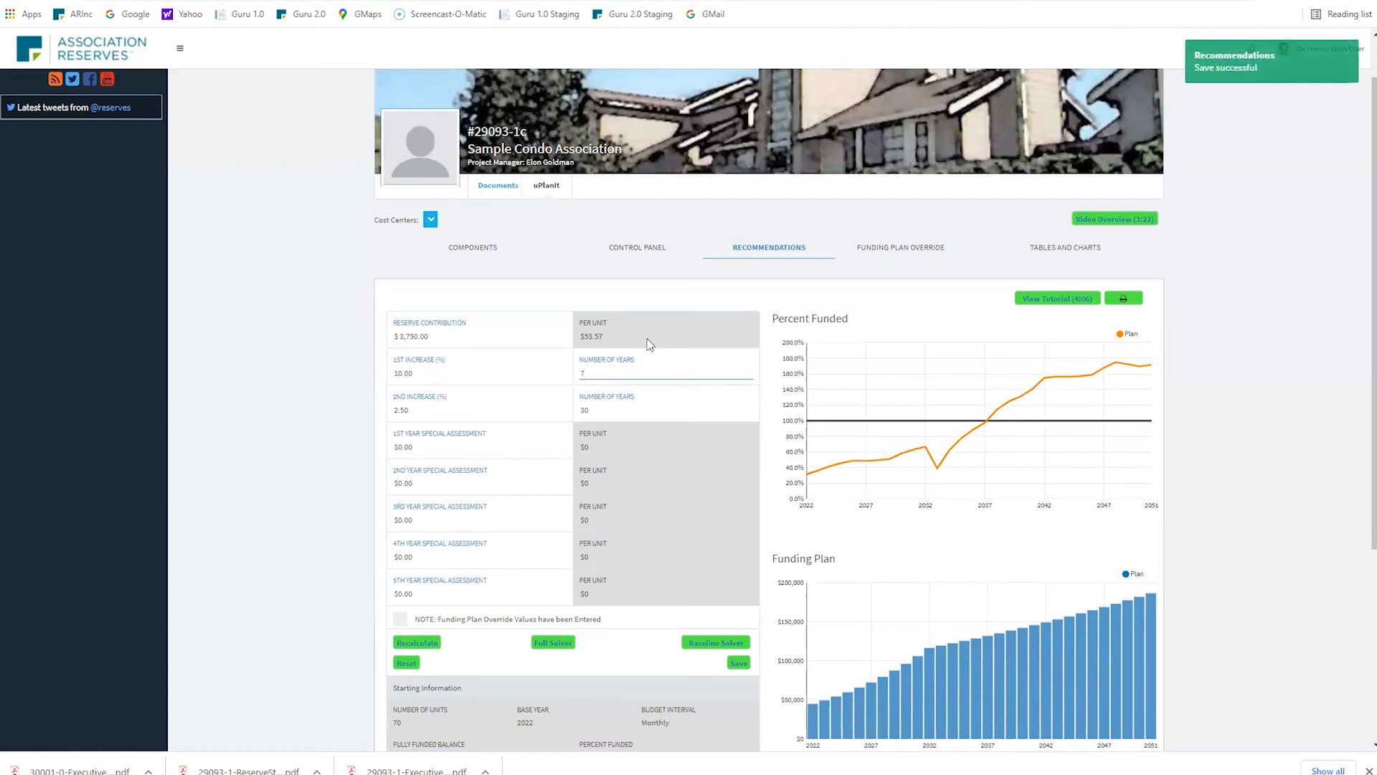
key("Tab")
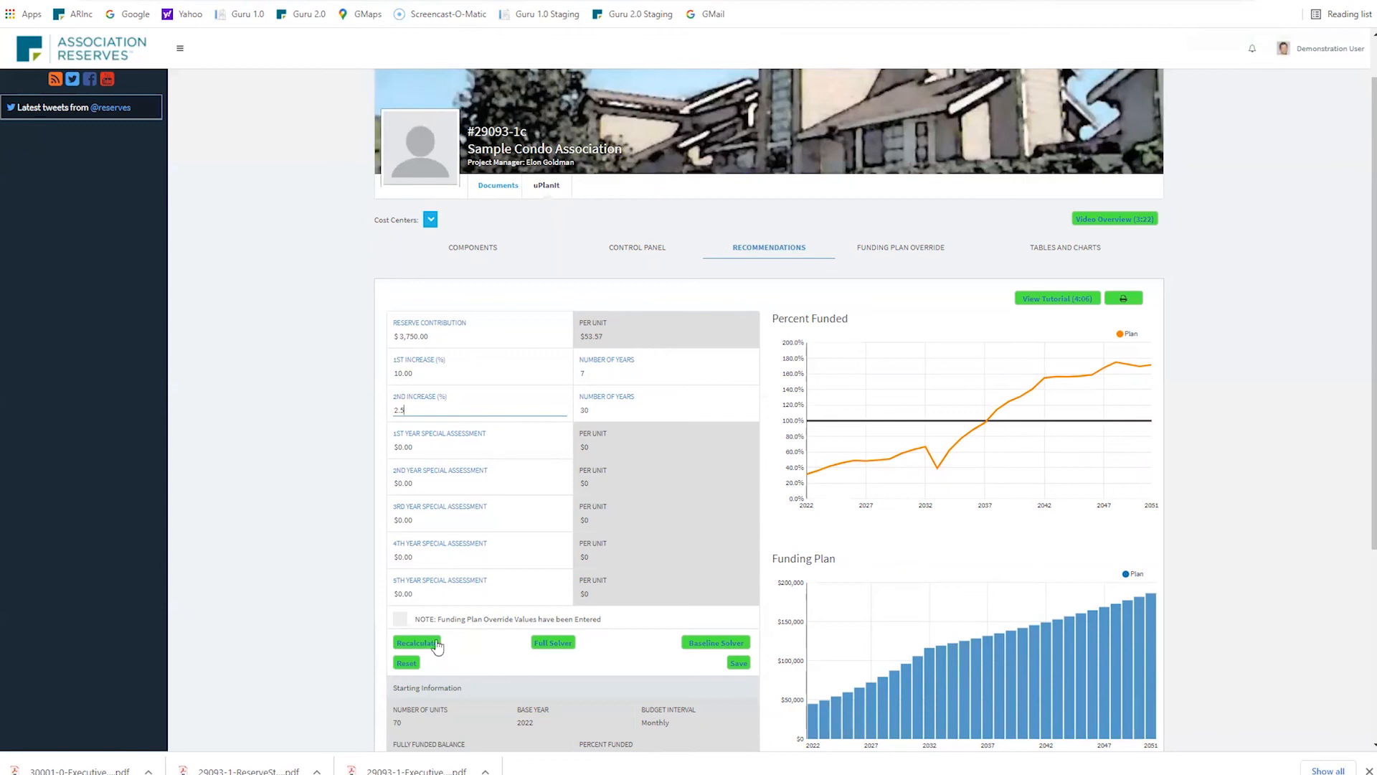
left_click(433, 643)
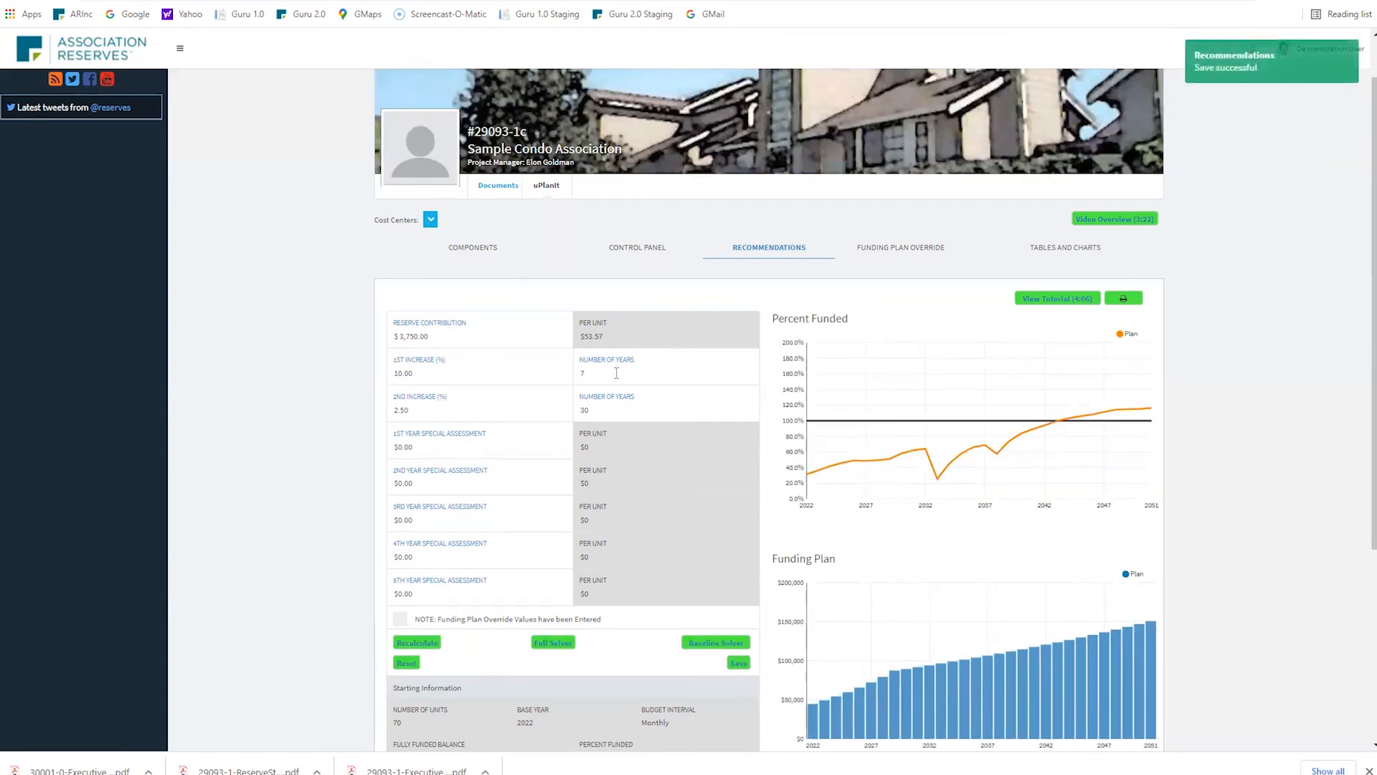
Set the first annual increase's duration to 6 years, recalculate, and review the percent funded, funding plan and expense charts.
left_click(597, 373)
type("6")
key("Tab")
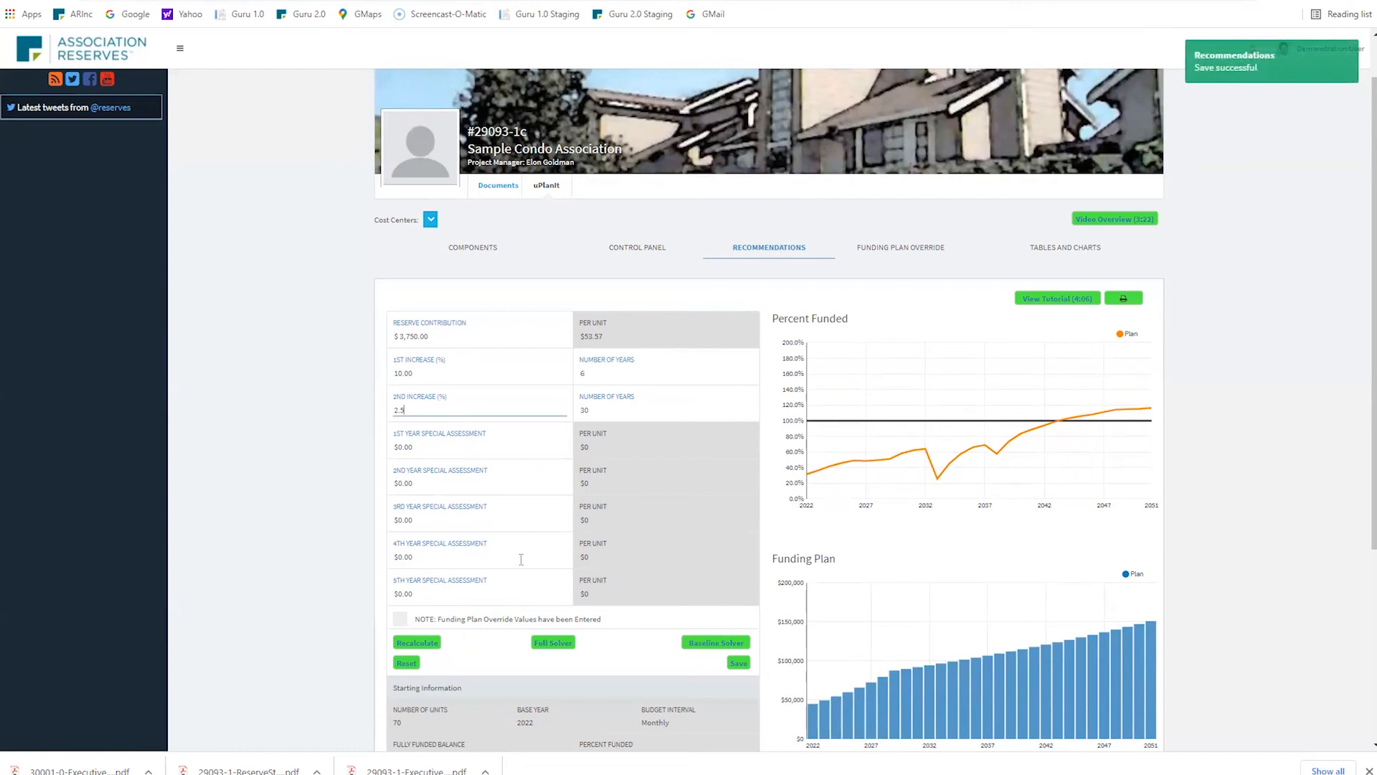
left_click(417, 643)
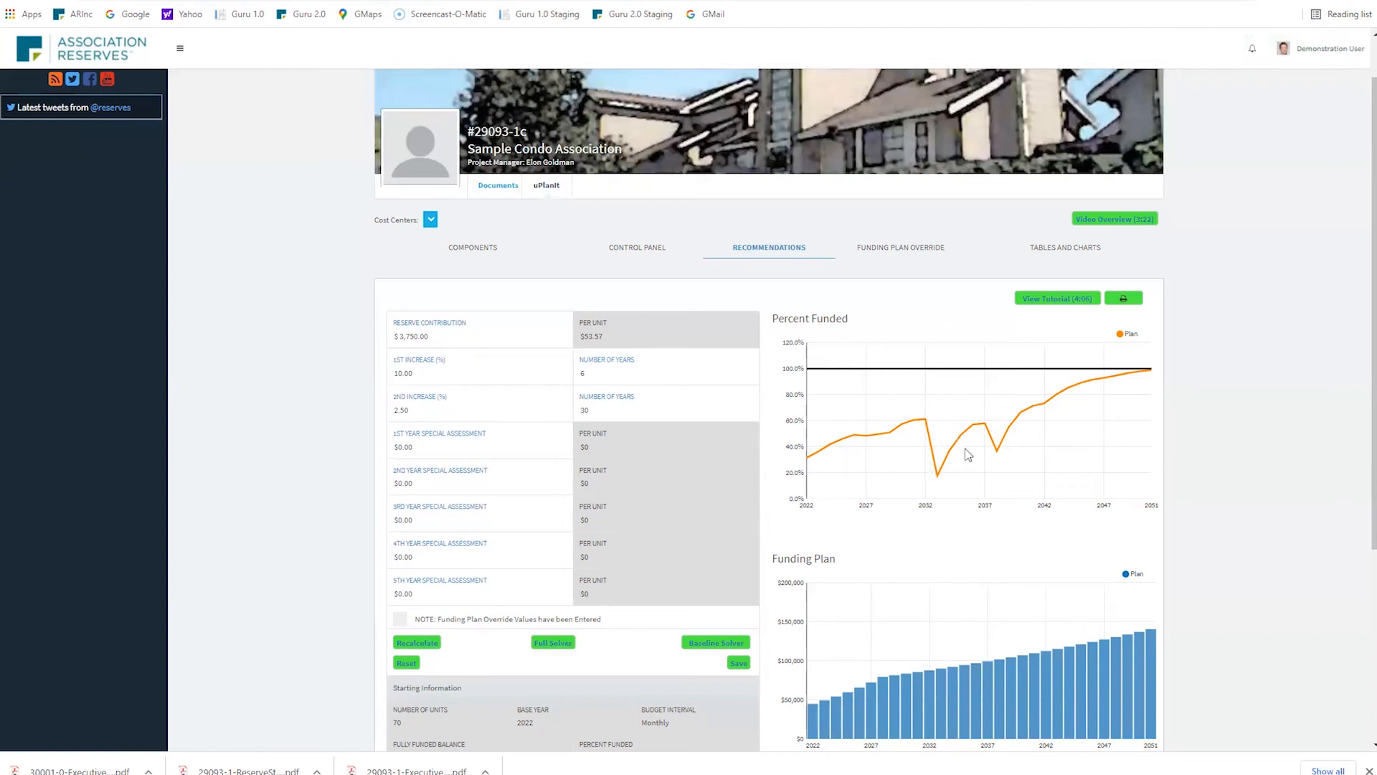
scroll(993, 458, "down", 3)
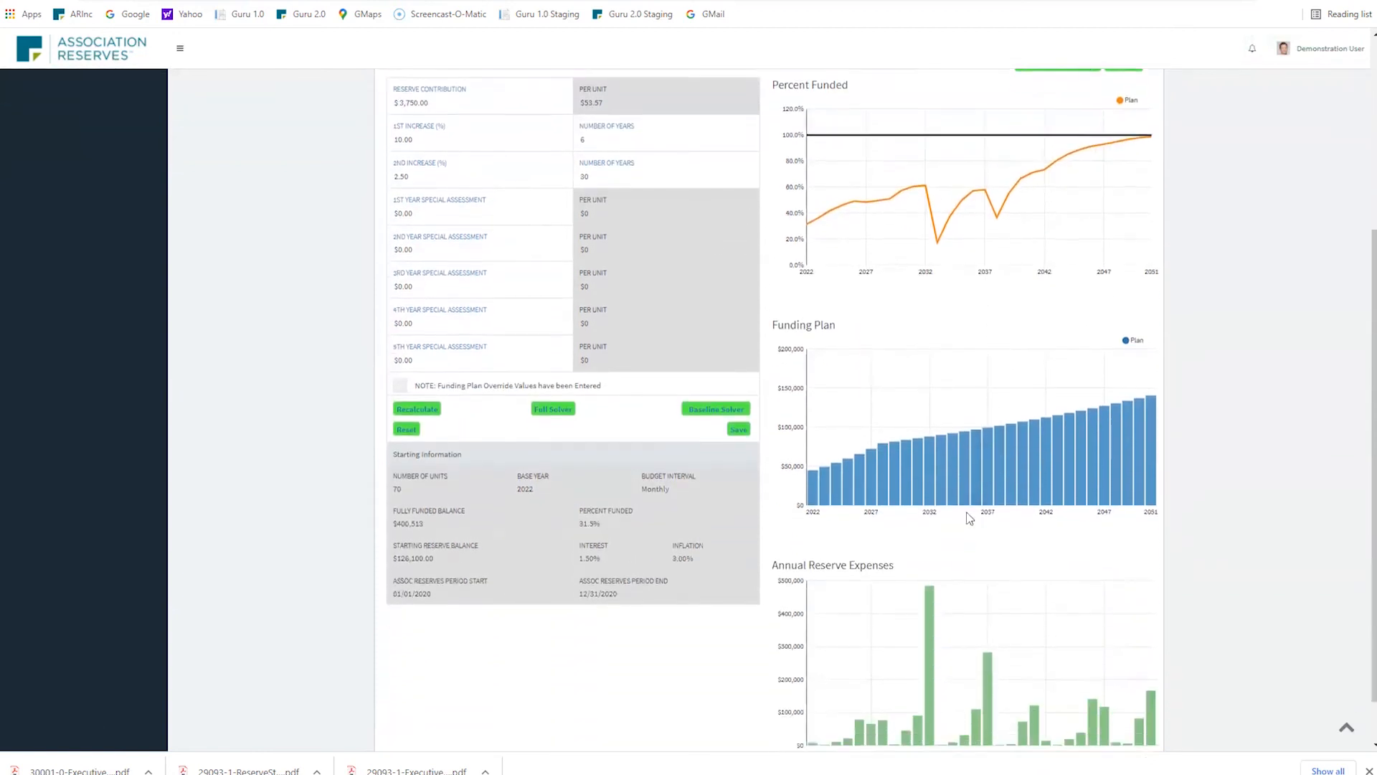
scroll(969, 518, "down", 1)
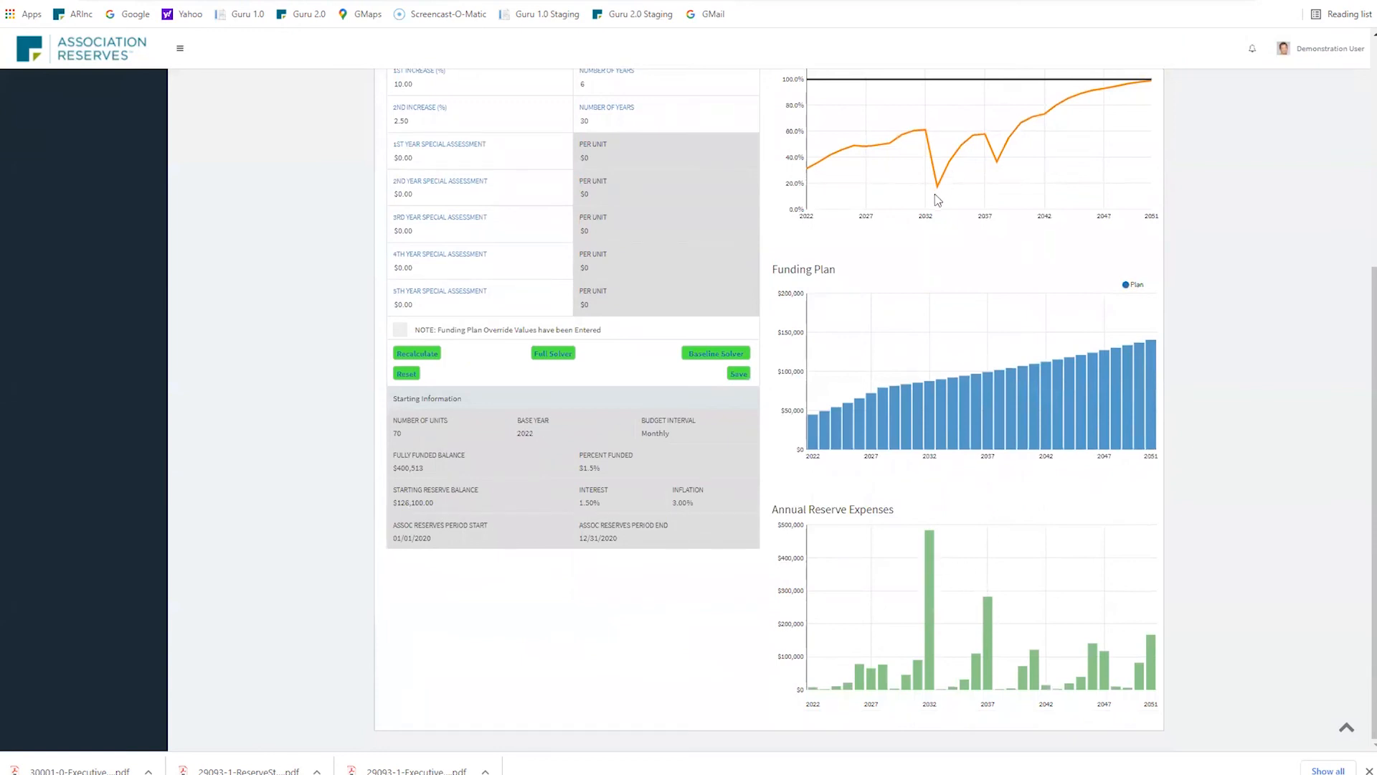
Reset the funding plan recommendations to their original data and confirm the reset.
scroll(1020, 466, "up", 4)
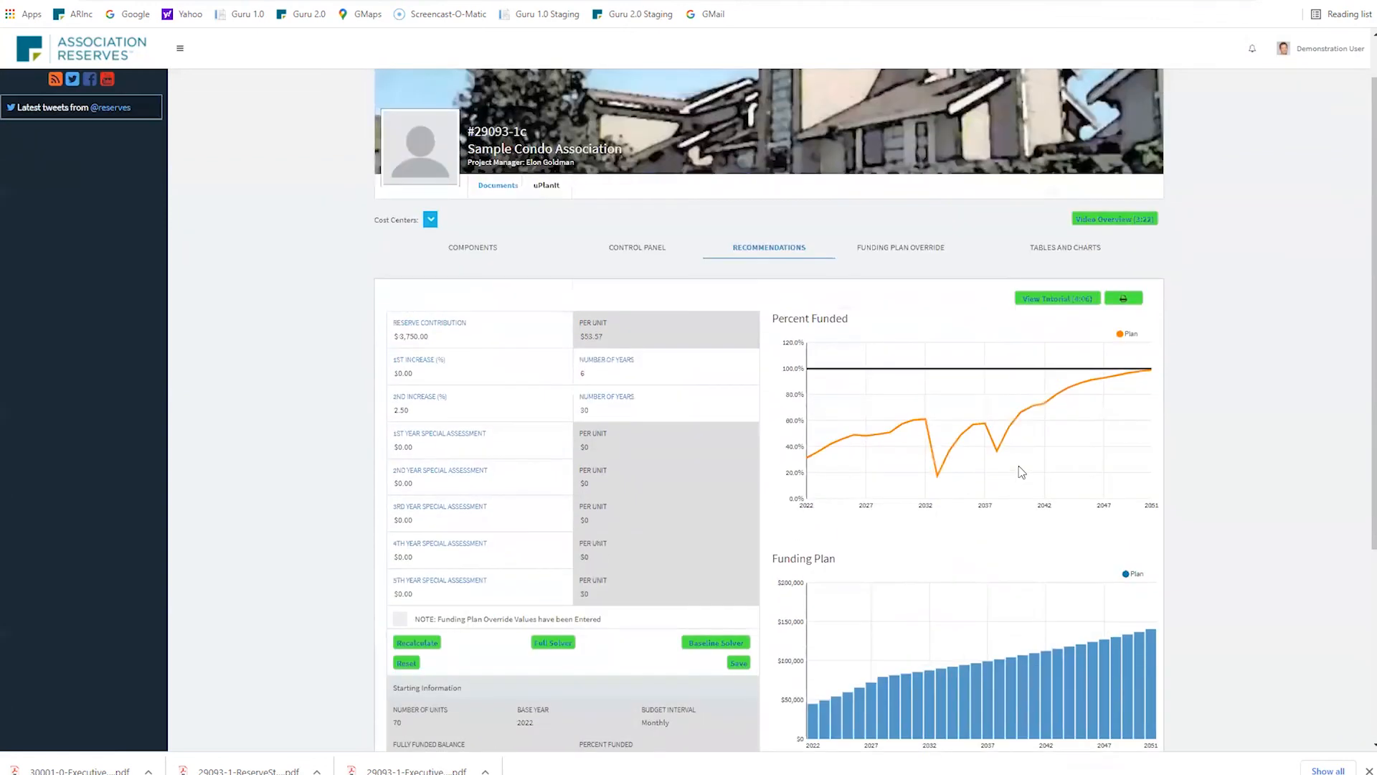
scroll(1022, 471, "up", 1)
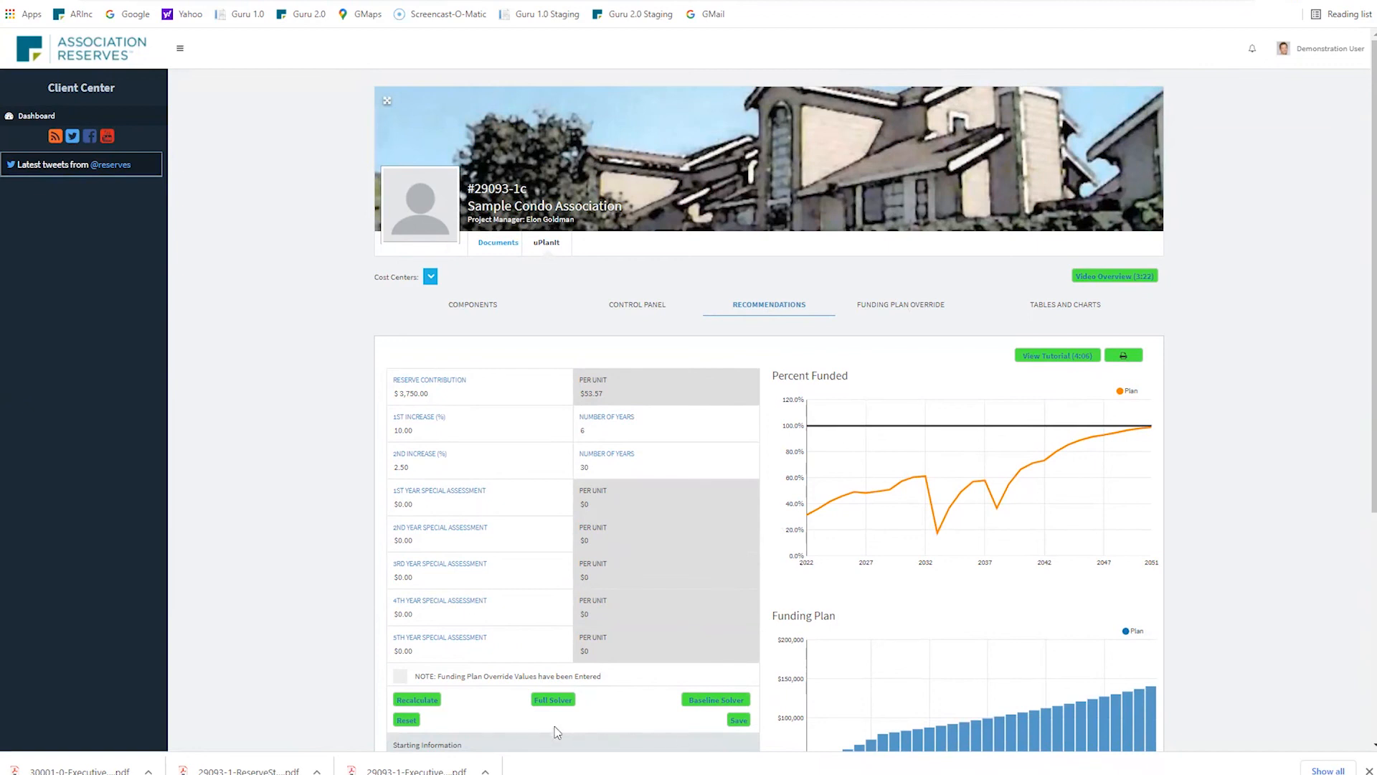
left_click(405, 721)
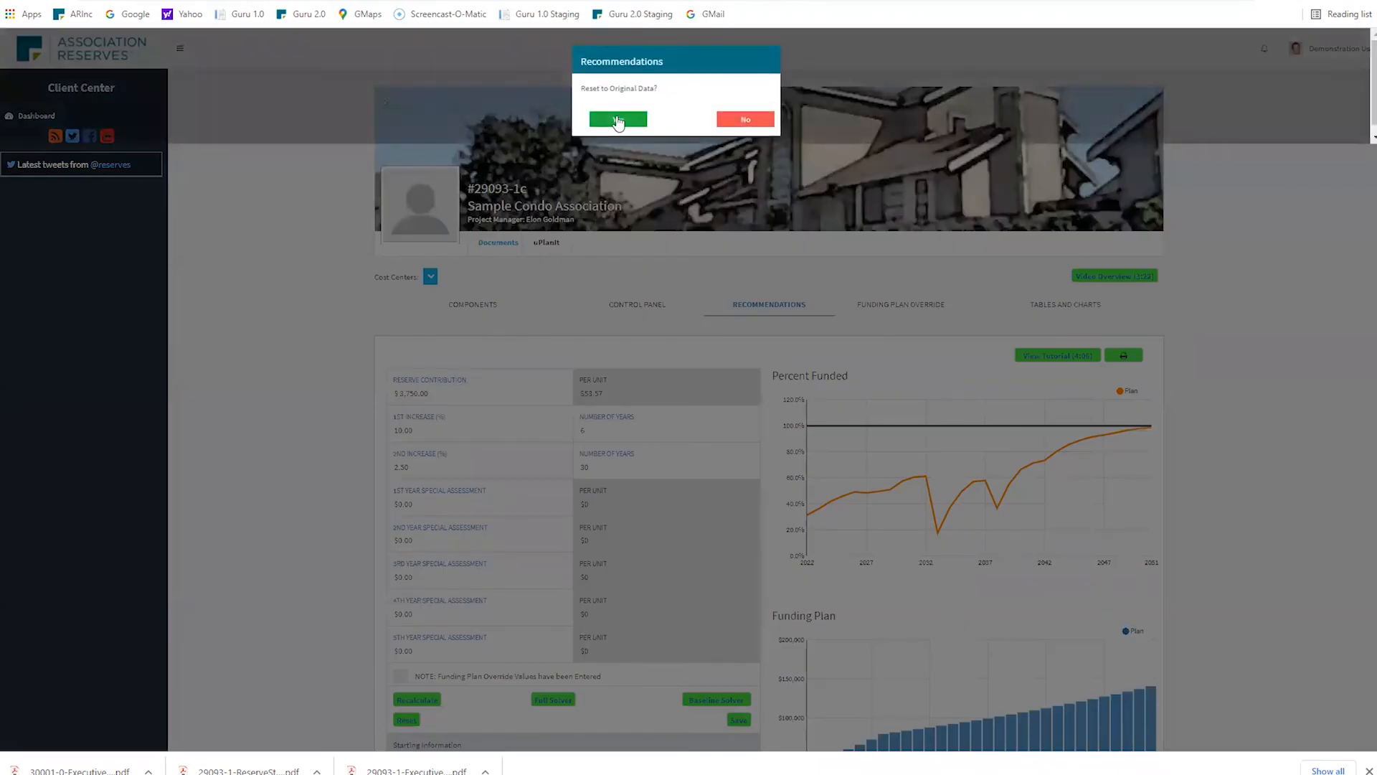
left_click(618, 120)
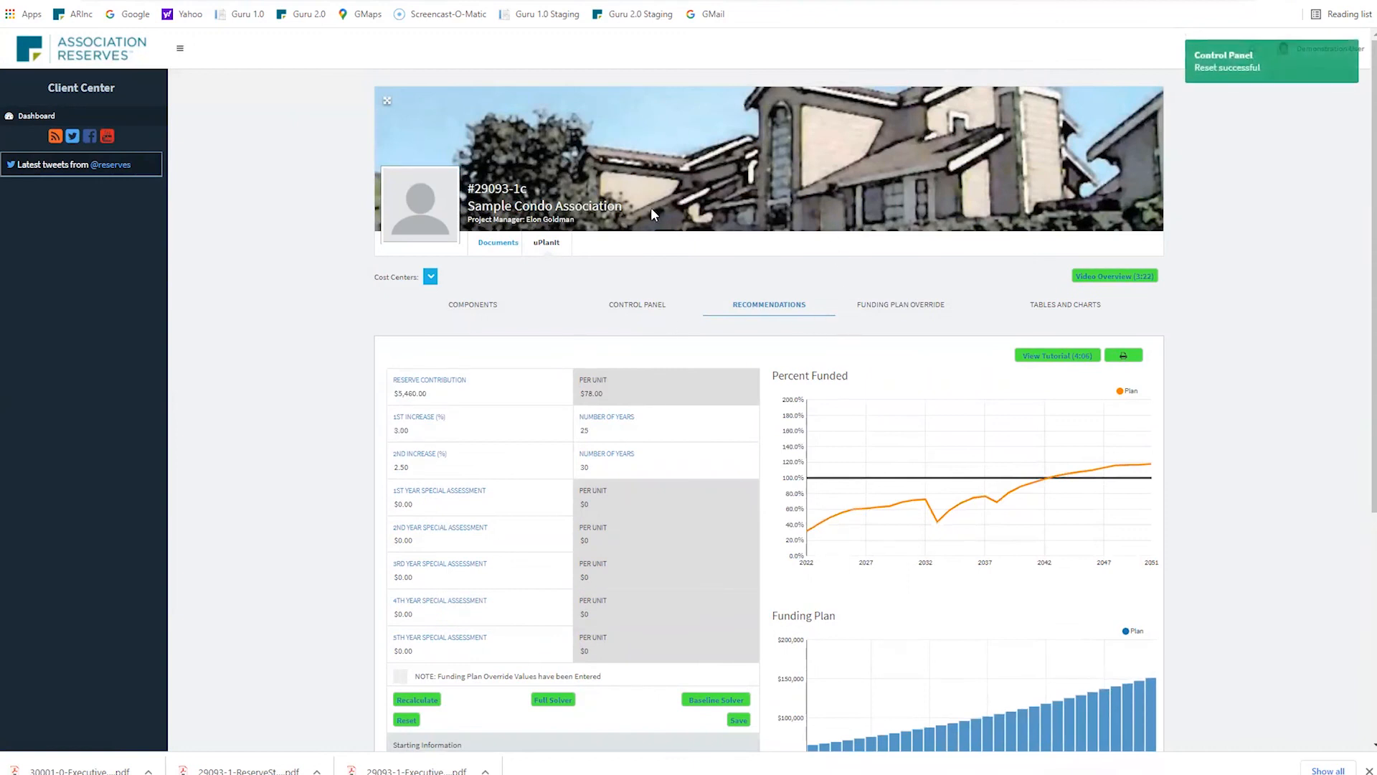
Reset the control panel's starting balance, interest and inflation assumptions to their original data.
left_click(641, 305)
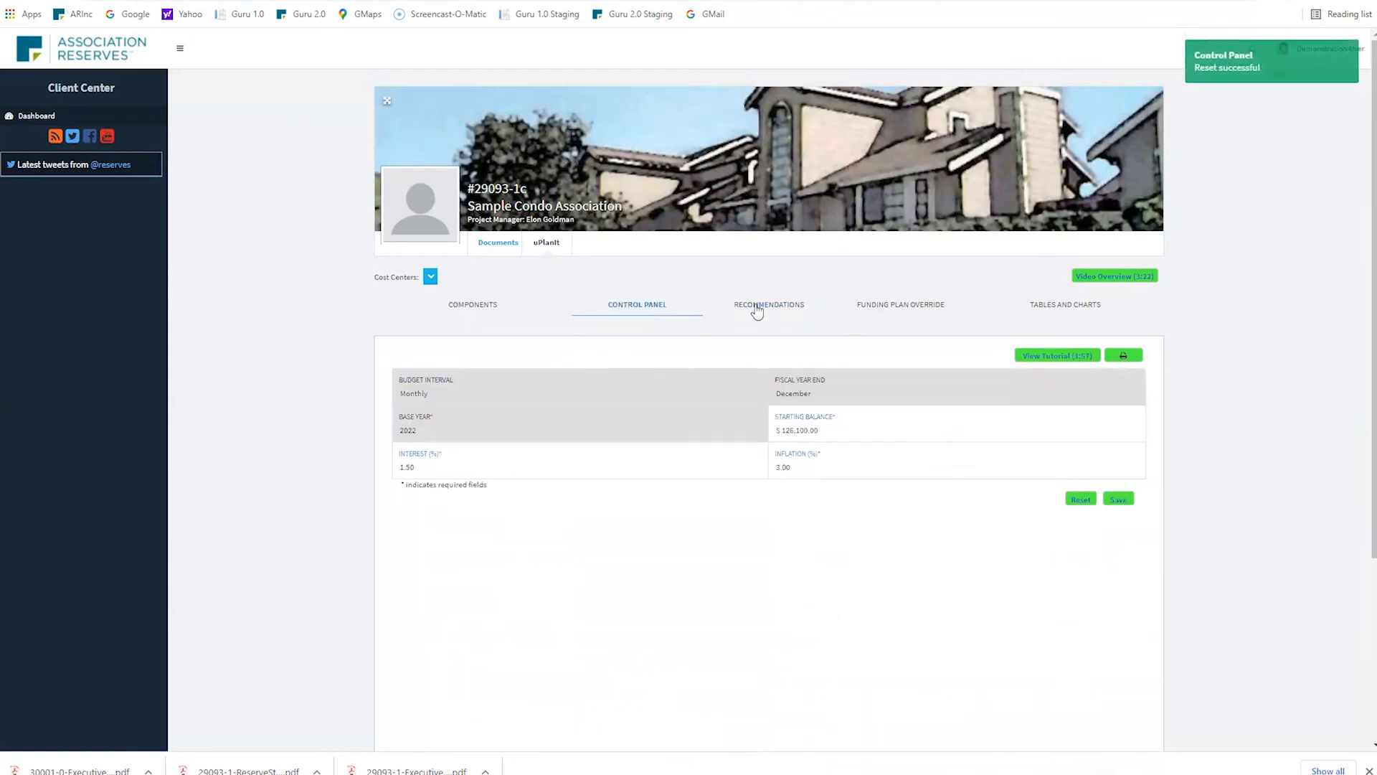
left_click(1082, 500)
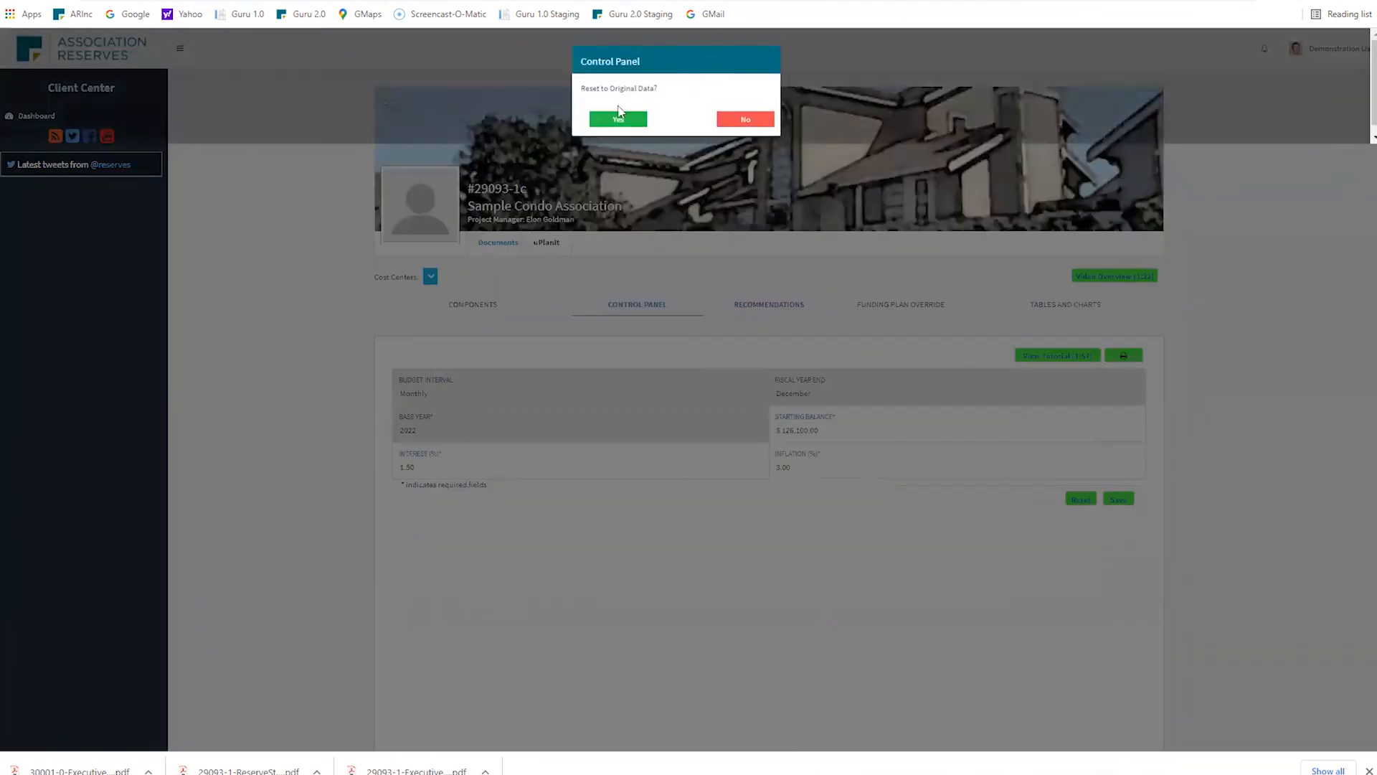
left_click(619, 120)
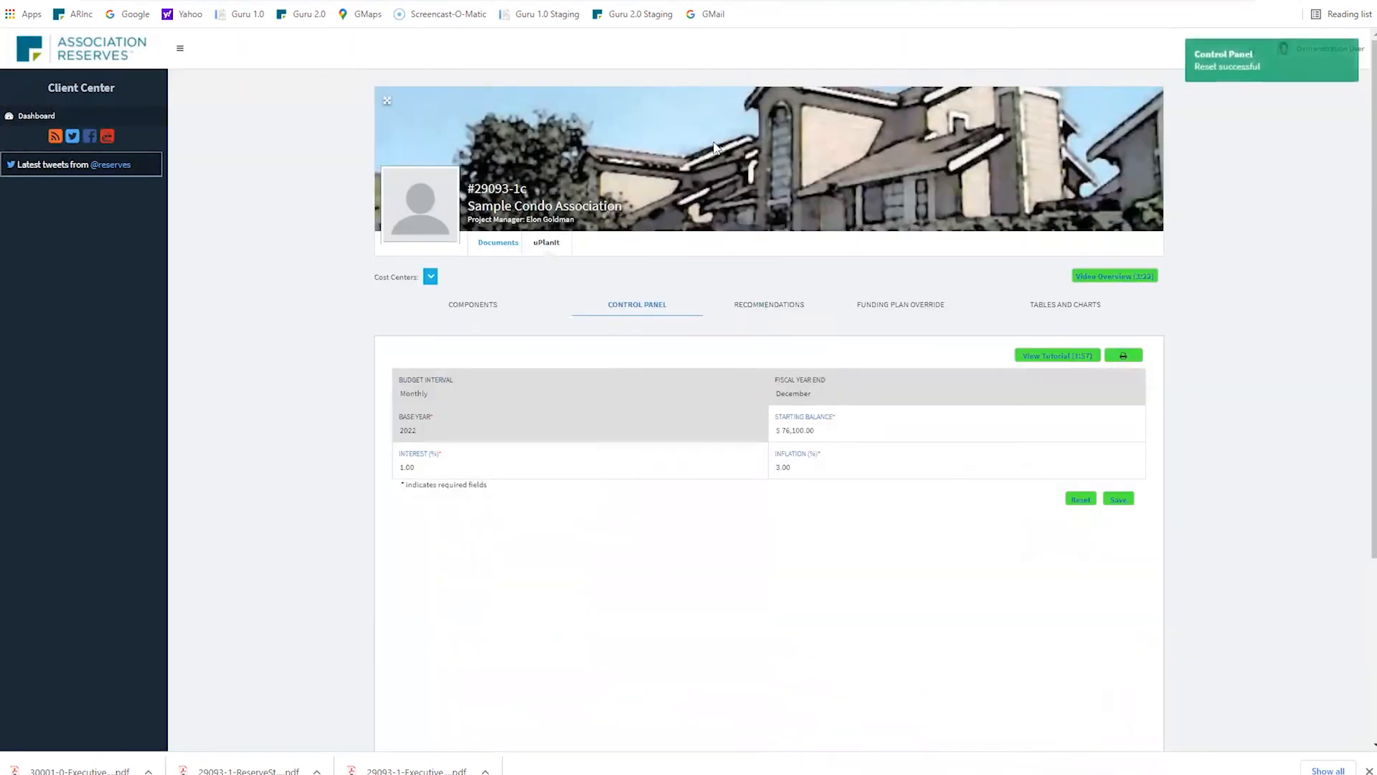
Check the funding recommendations and percent funded chart, and open the association's list of report documents.
left_click(775, 310)
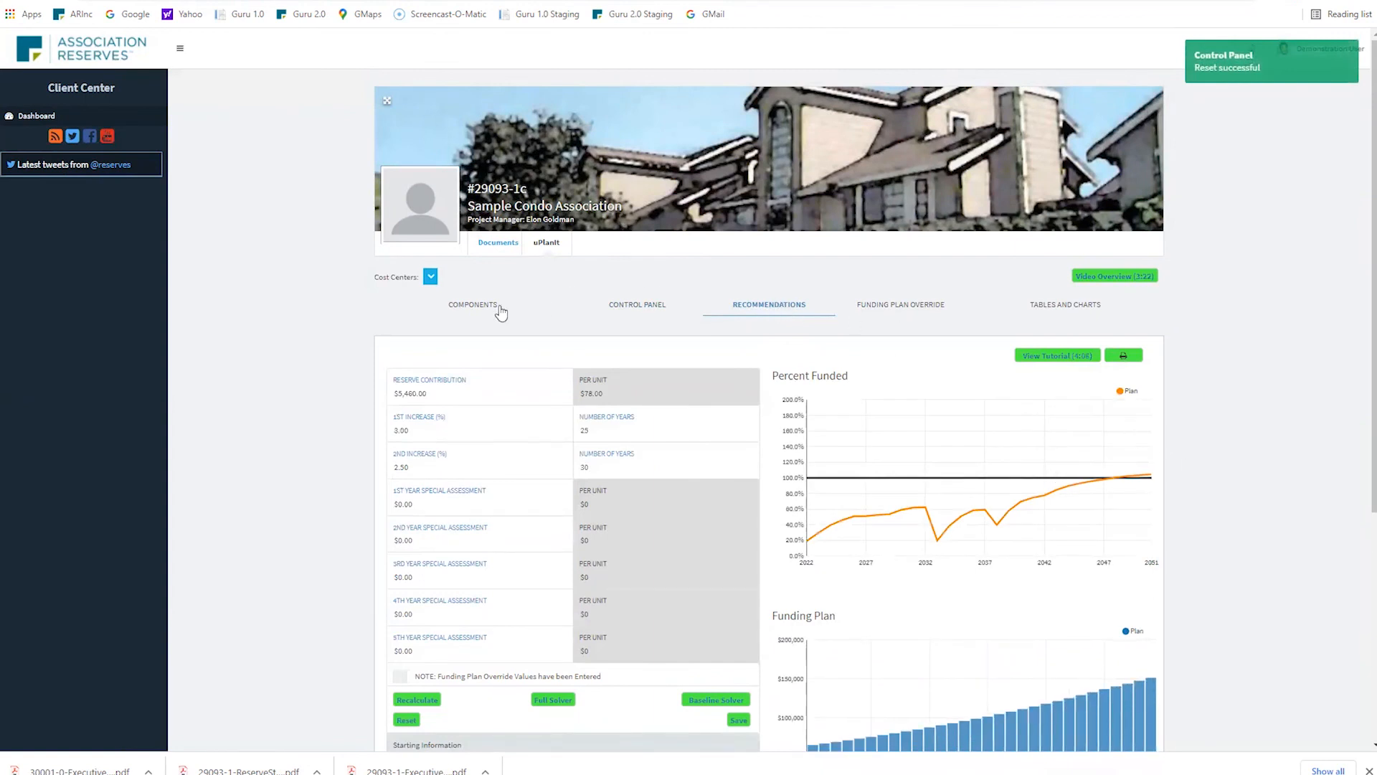
left_click(501, 244)
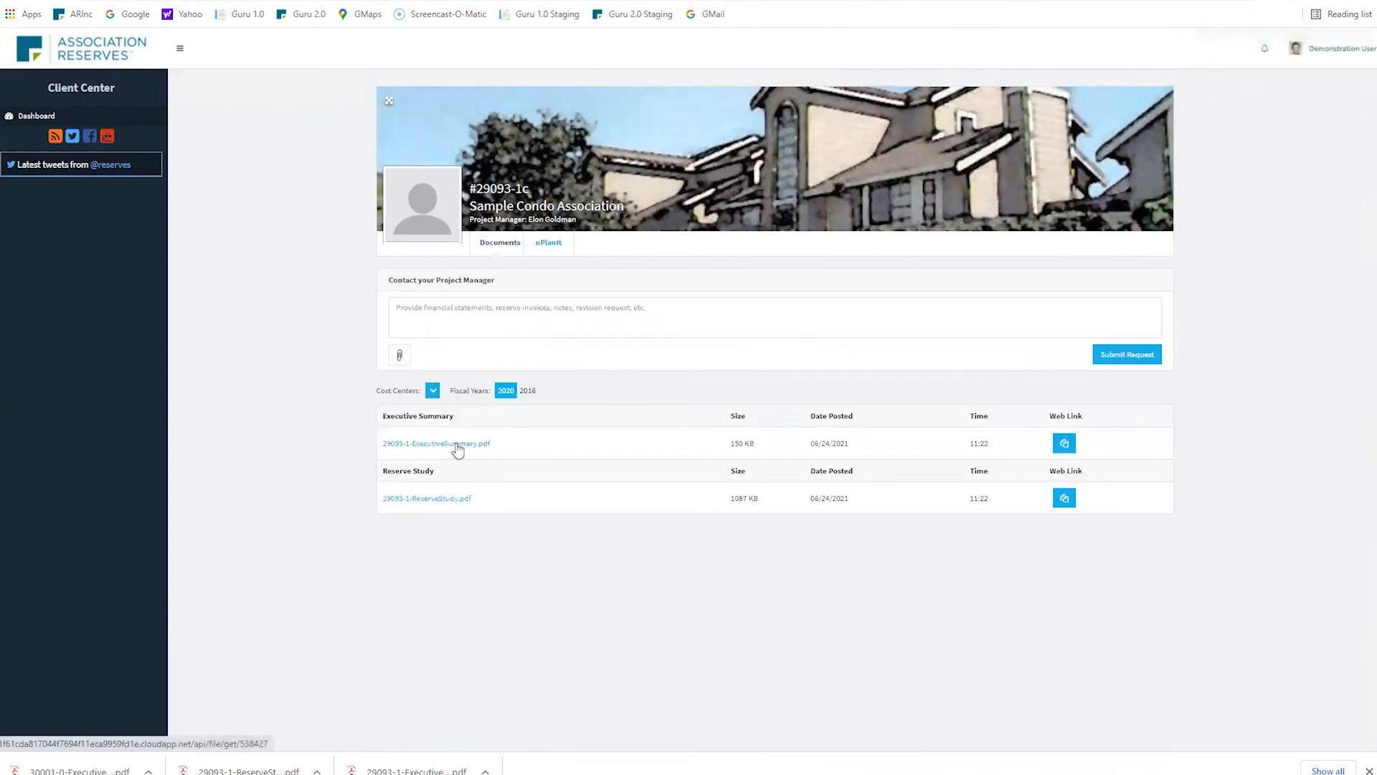